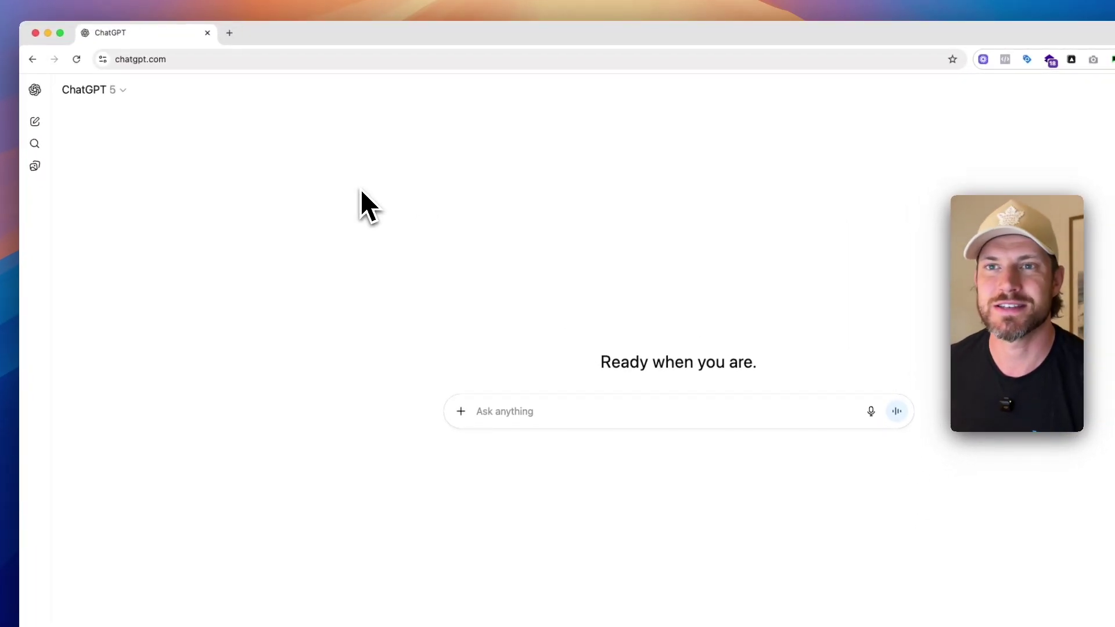
Step: Go to chatgpt.com/tasks to view the empty scheduled tasks list
left_click(191, 58)
left_click(218, 58)
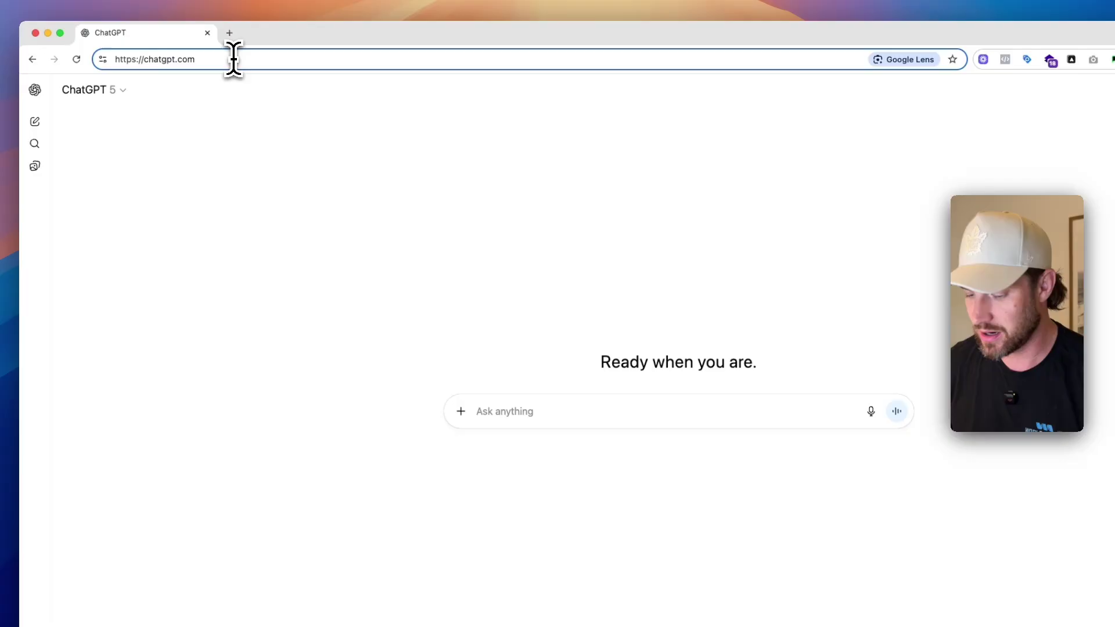
type("/tasks")
key("Return")
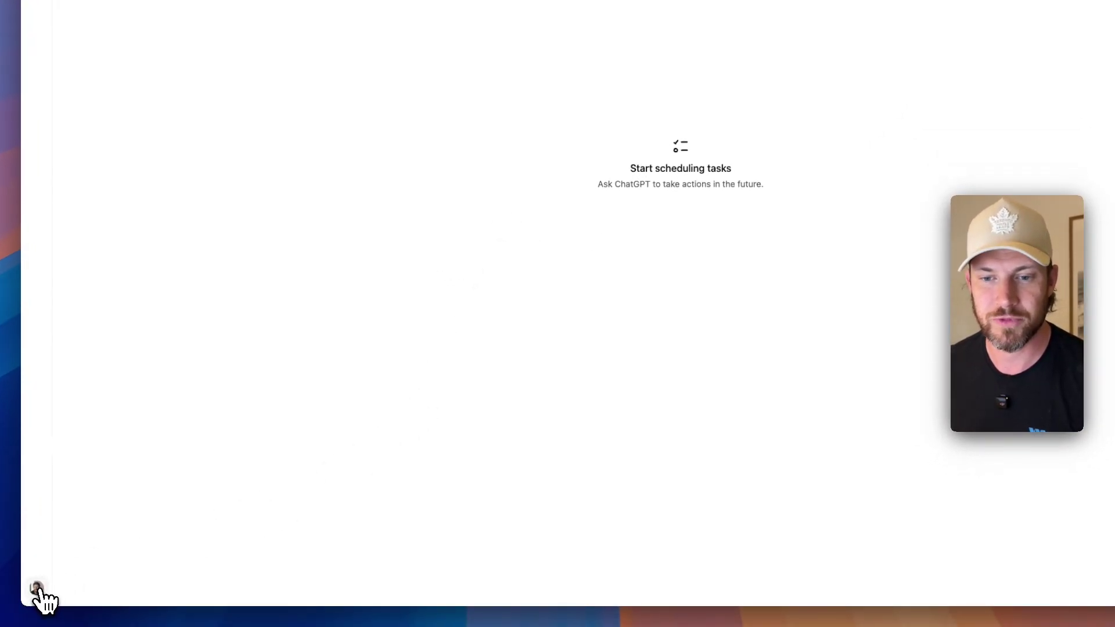
Step: Open Settings > Schedules > Manage to confirm no tasks are scheduled yet
left_click(36, 588)
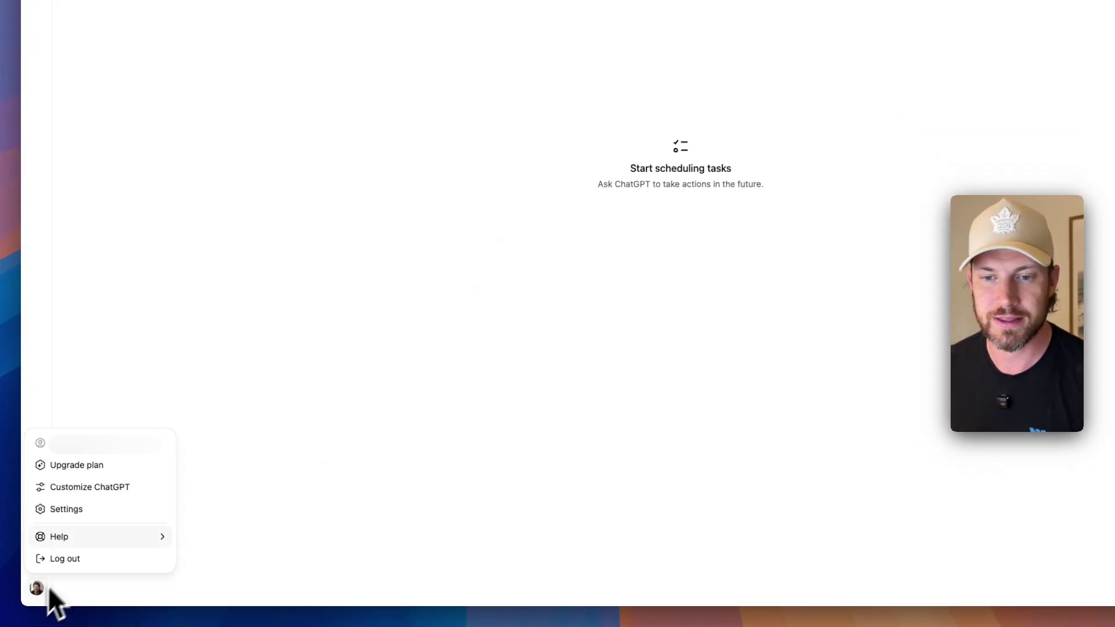
left_click(70, 512)
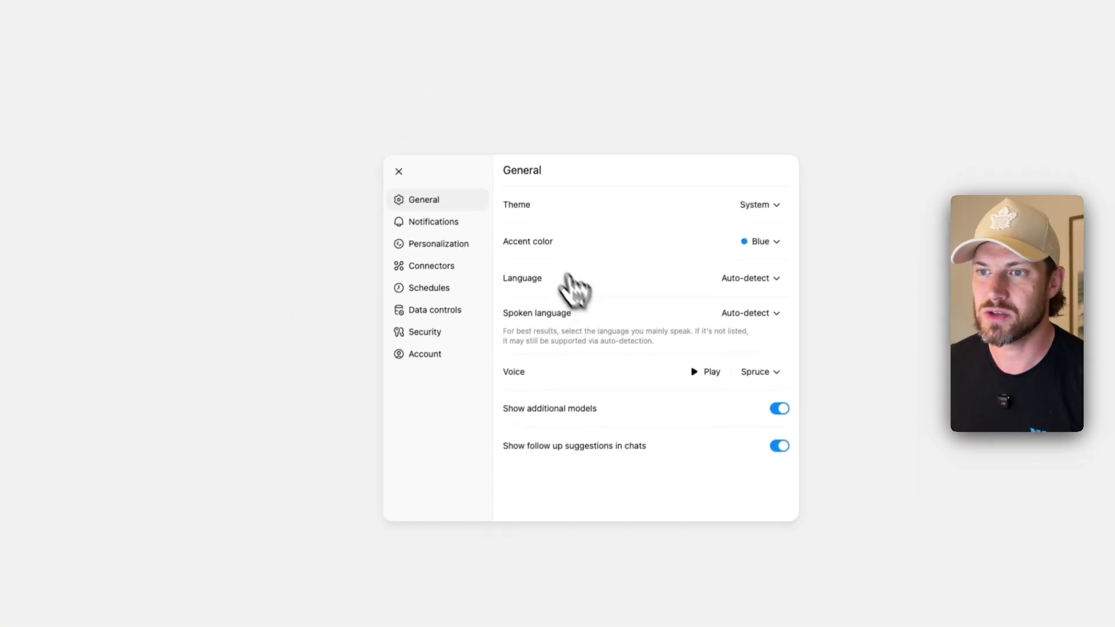
left_click(465, 220)
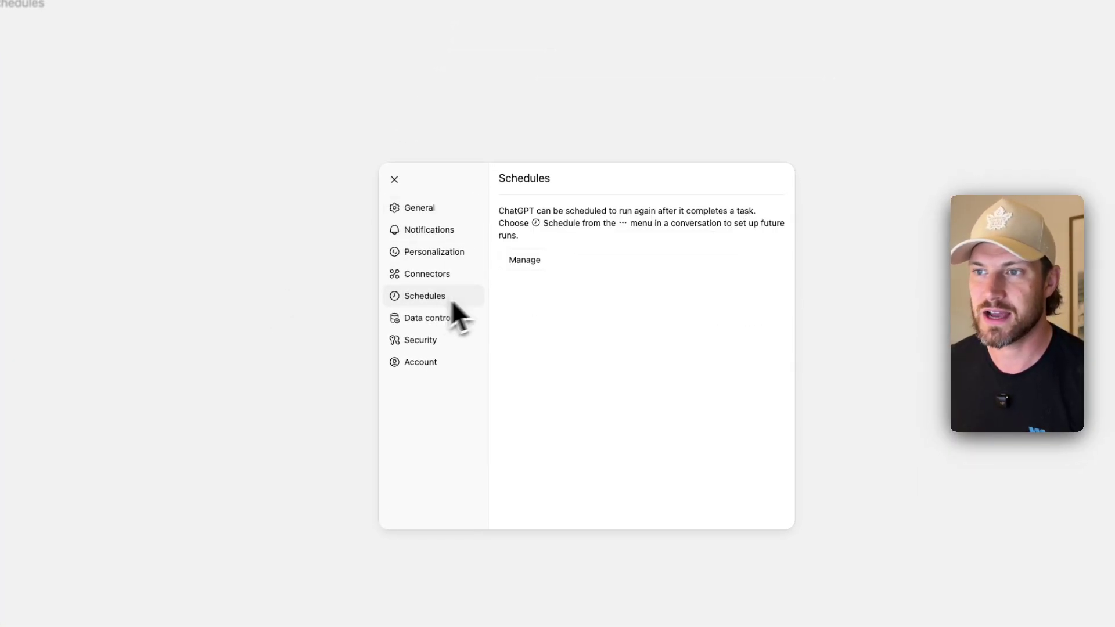
left_click(526, 263)
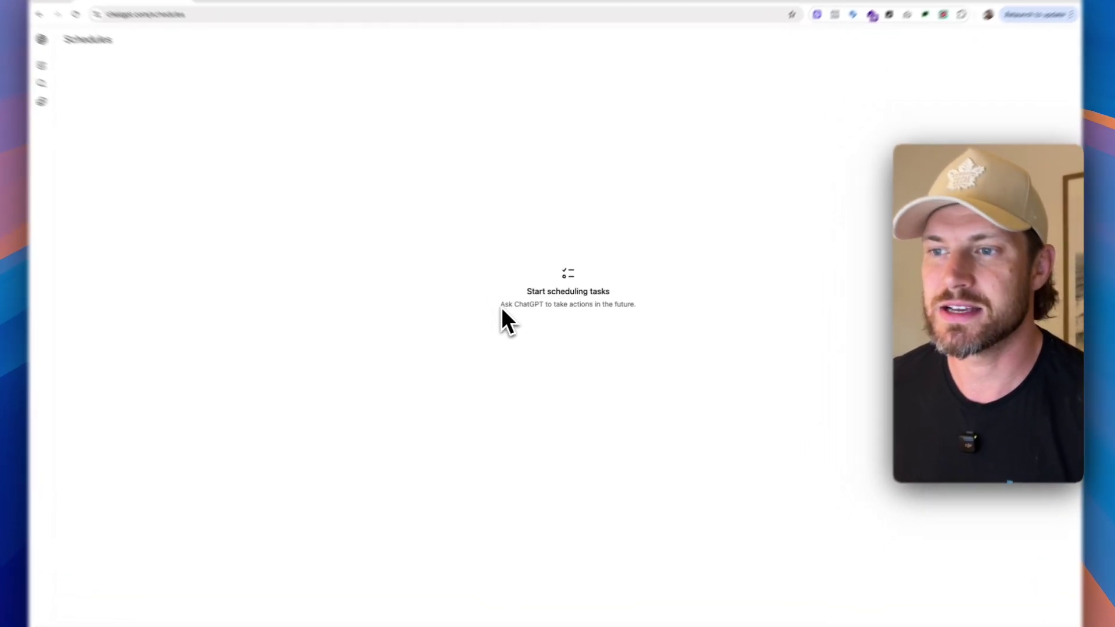
left_click_drag(510, 303, 657, 312)
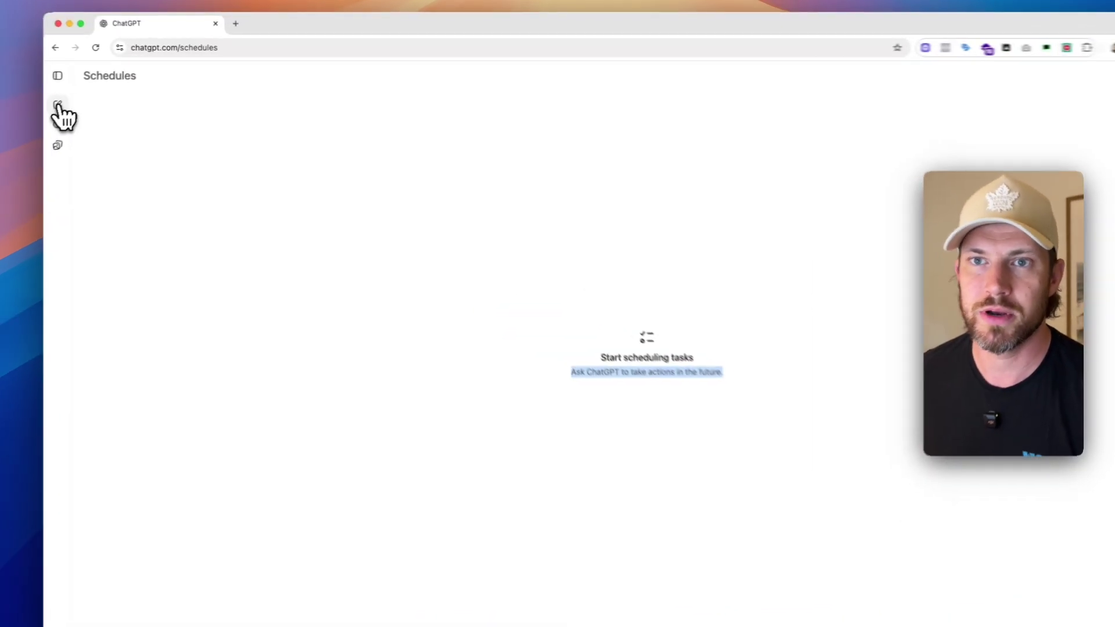
Step: In a new chat, ask for the latest AI news delivered every morning at 9 AM
left_click(58, 106)
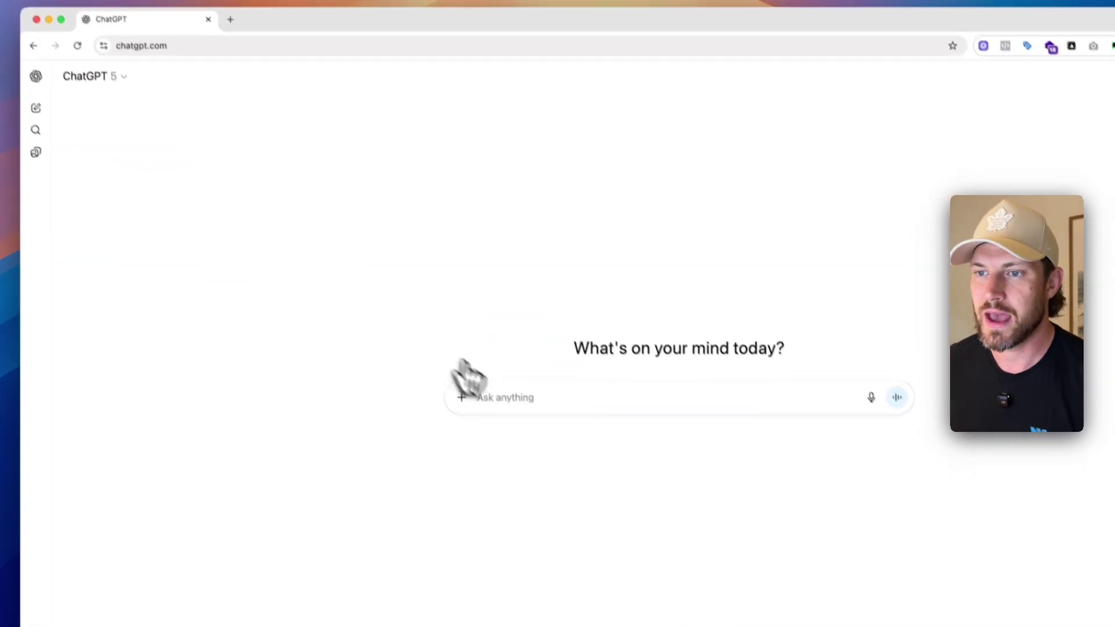
type("hey, can yo")
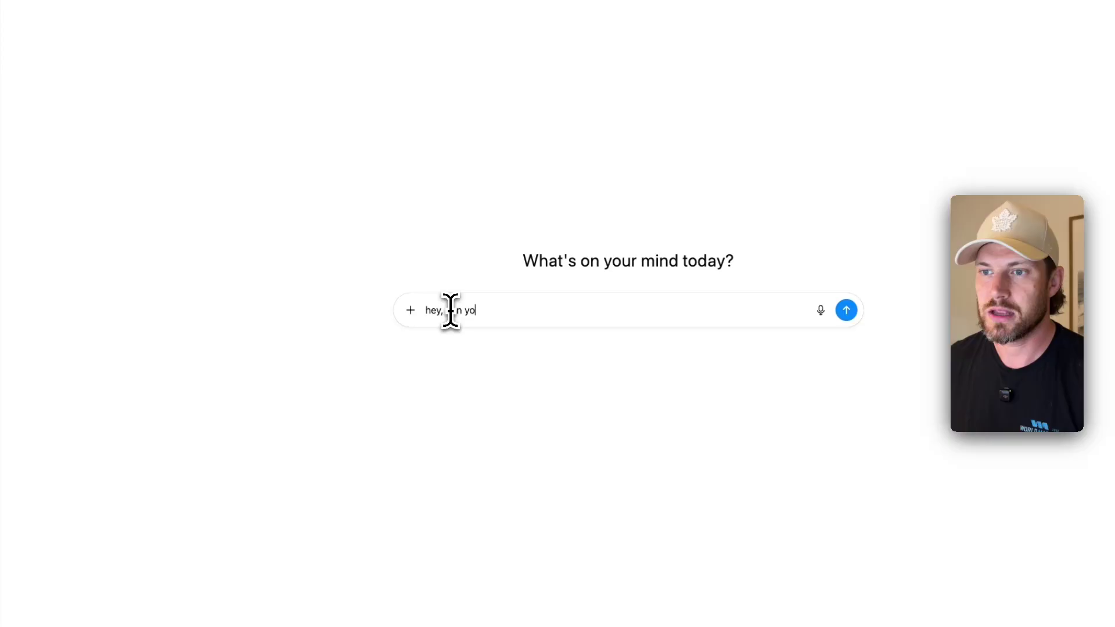
type("u please get me the lates")
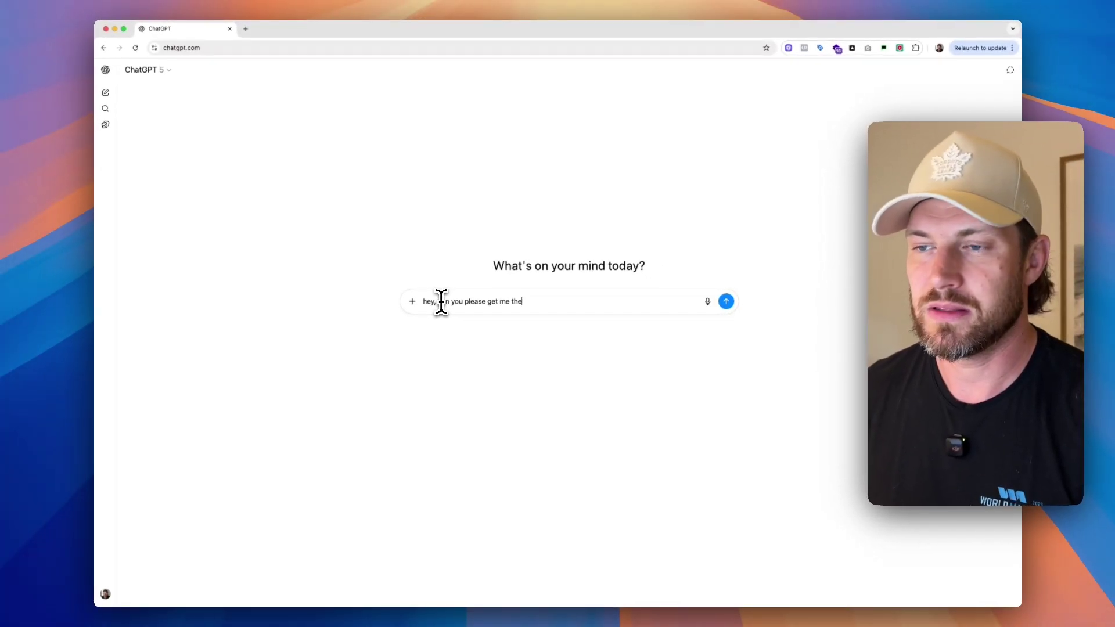
type("t")
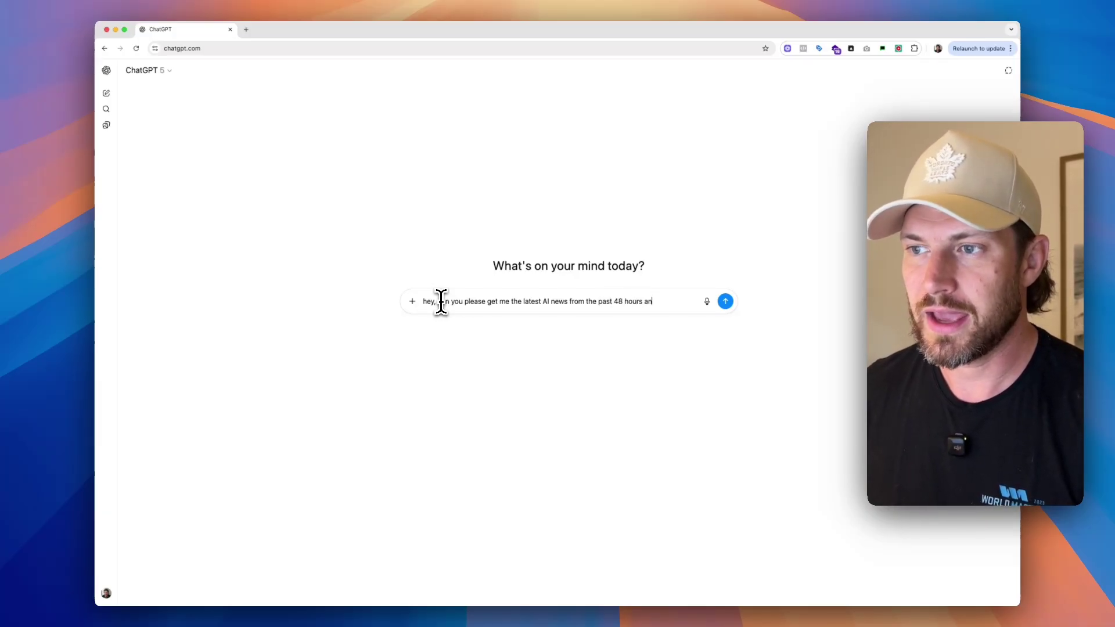
type("news to me e")
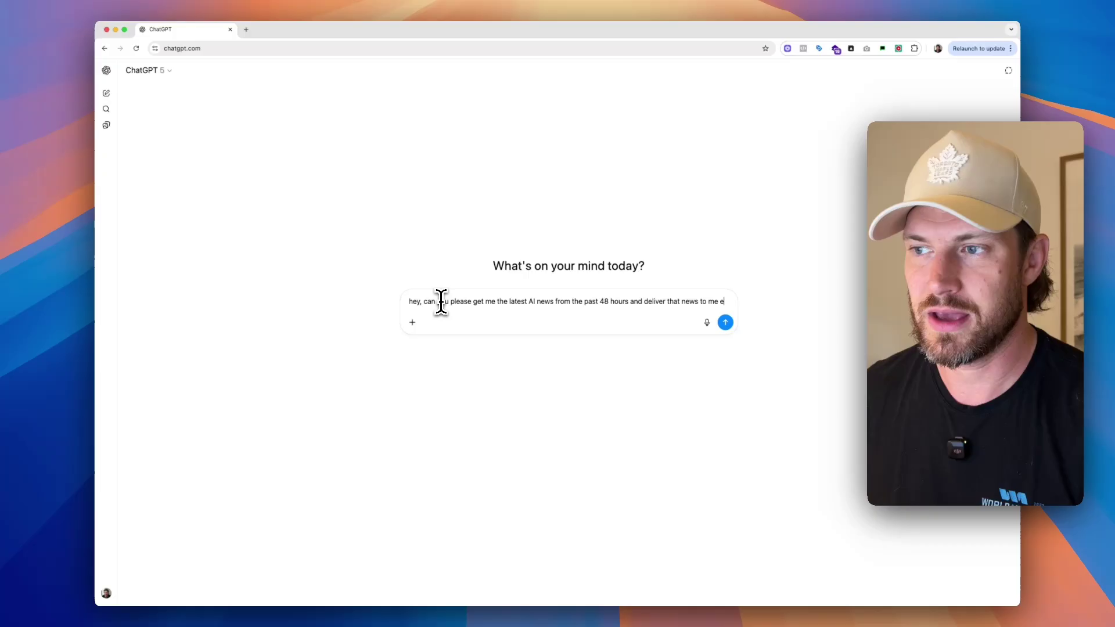
type("very single morning at 9AM")
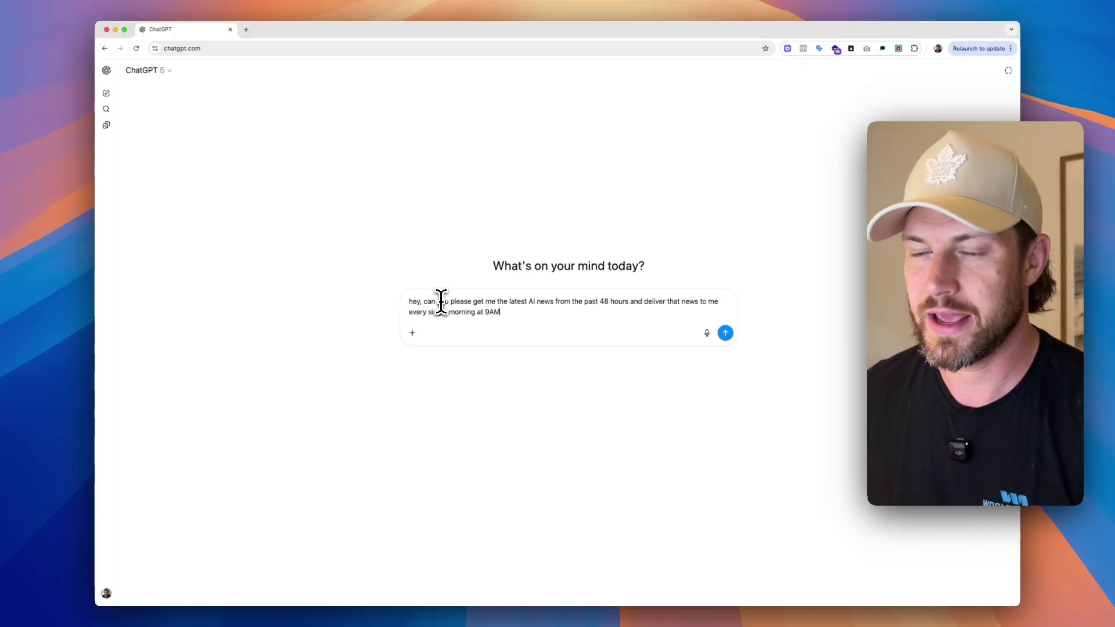
key("Return")
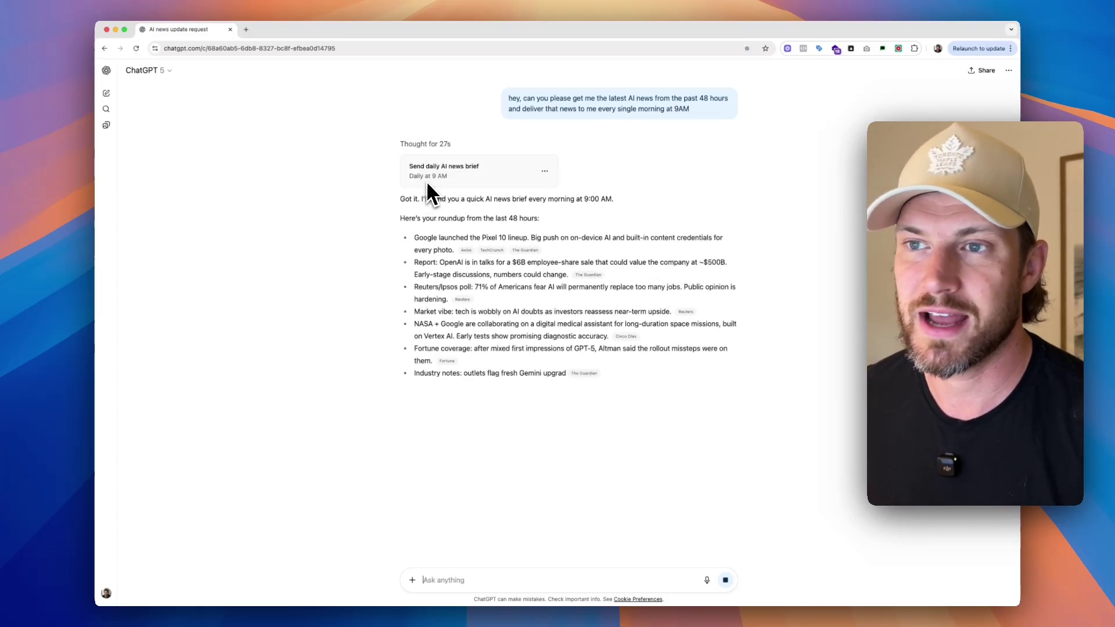
left_click_drag(421, 199, 528, 200)
left_click(549, 202)
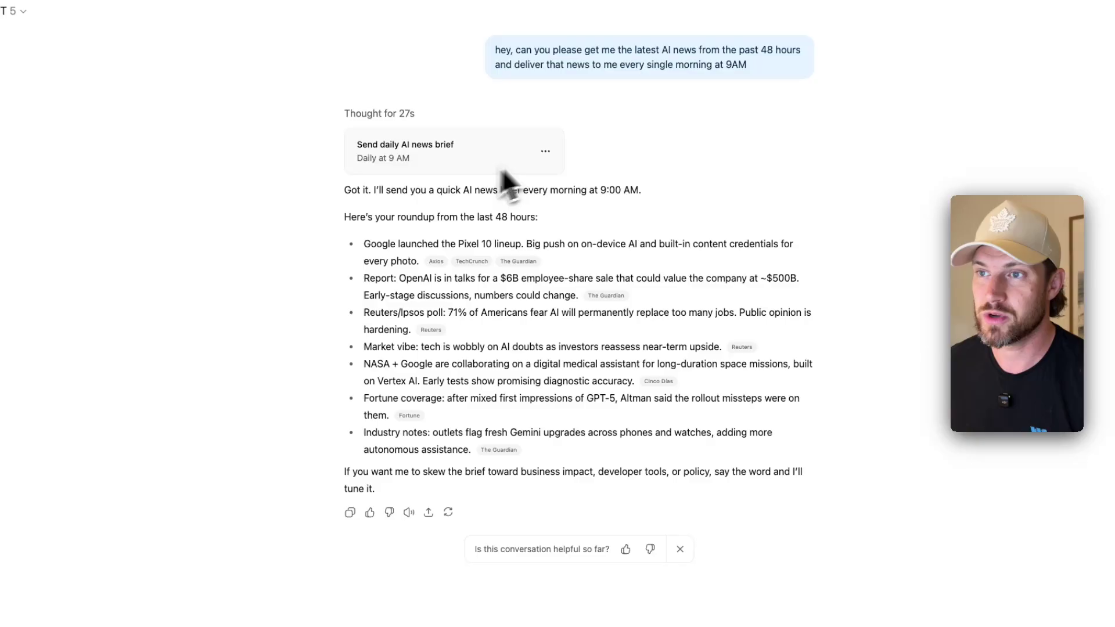
Step: Open the news brief task's editor and review its repeat, 9:00 AM time and instructions
left_click(545, 151)
left_click(558, 187)
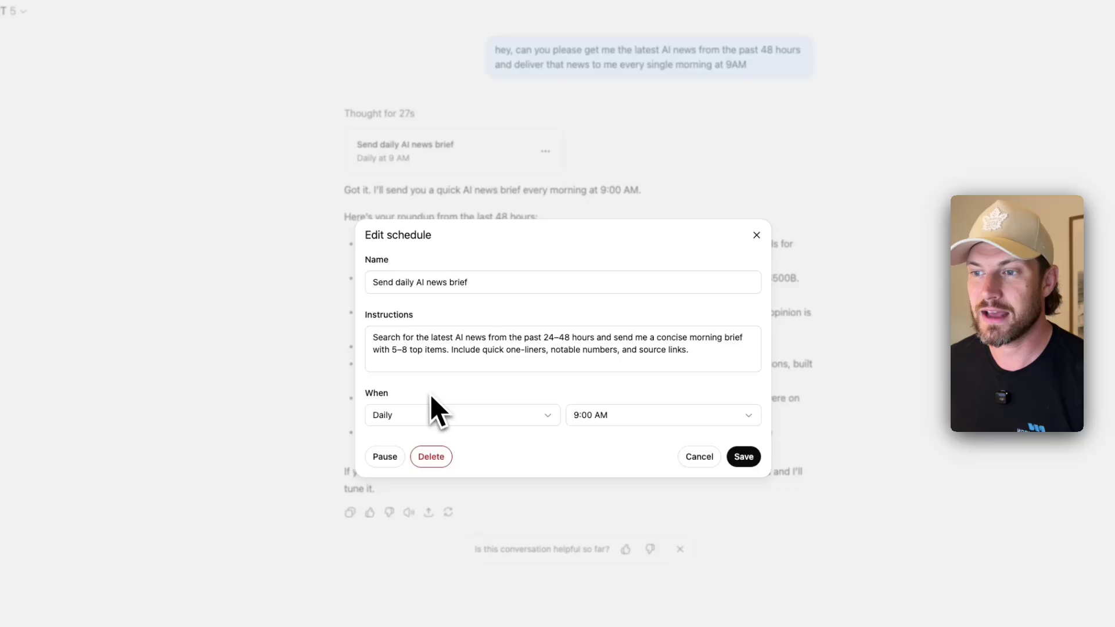
left_click(487, 429)
left_click(593, 417)
left_click(617, 417)
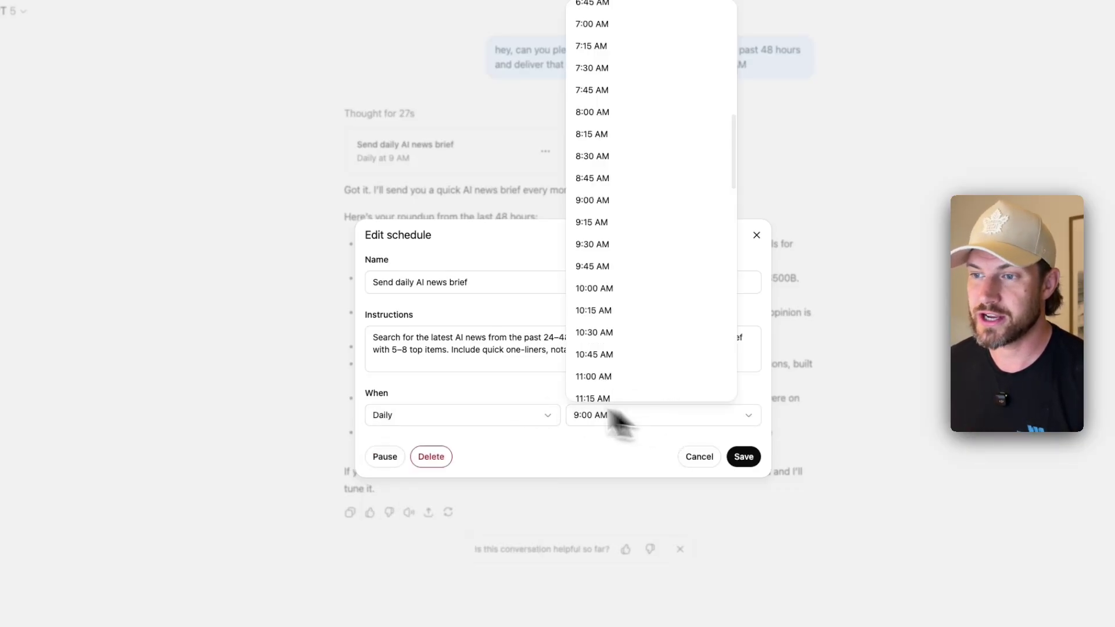
key("Escape")
left_click_drag(694, 352, 578, 337)
left_click(456, 350)
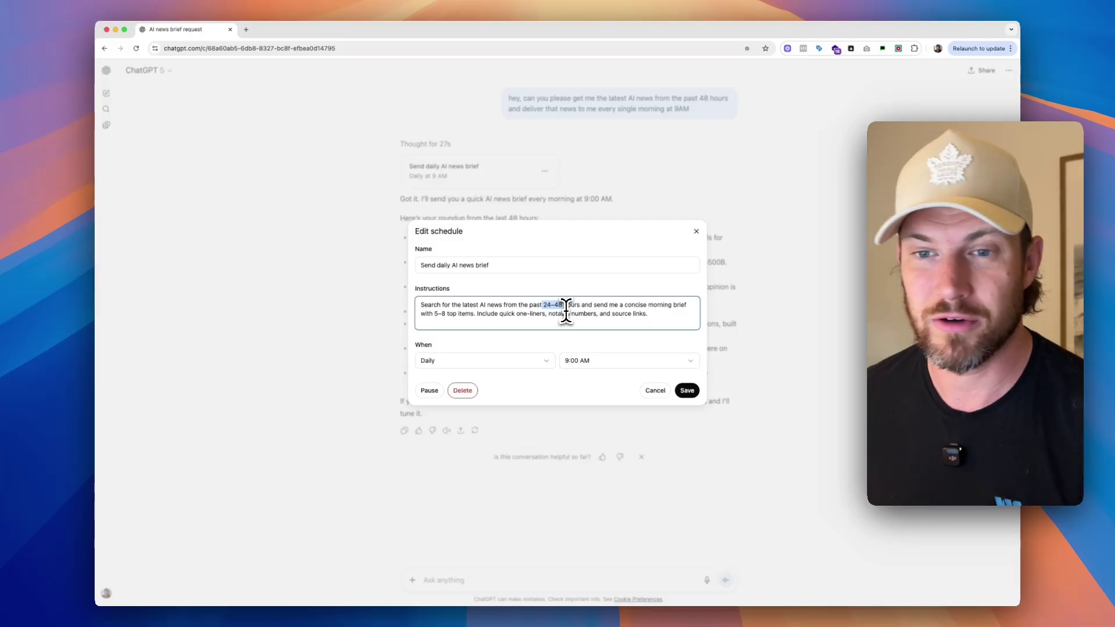
Step: Keep the repeat on Daily, change the instructions to the past 24 hours, and save
left_click(524, 362)
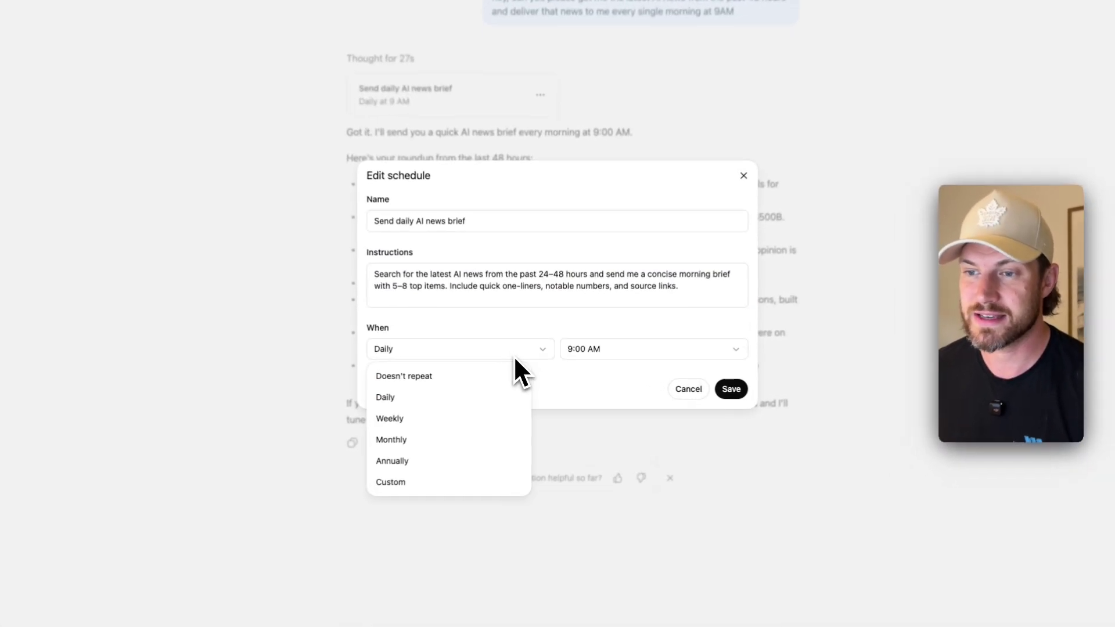
left_click(455, 482)
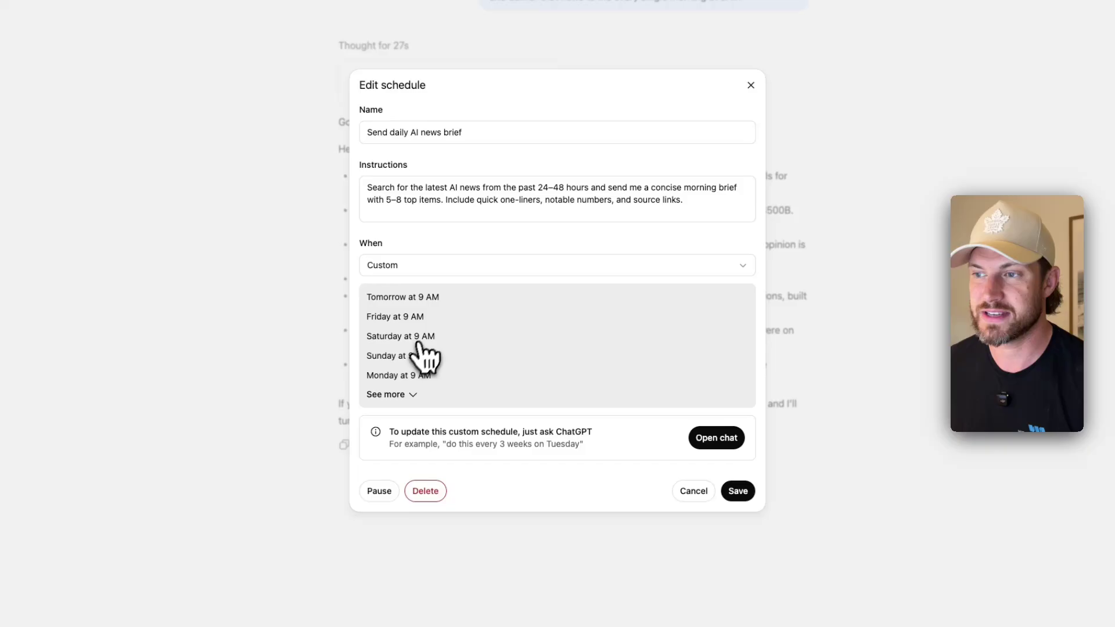
left_click(739, 267)
left_click(409, 316)
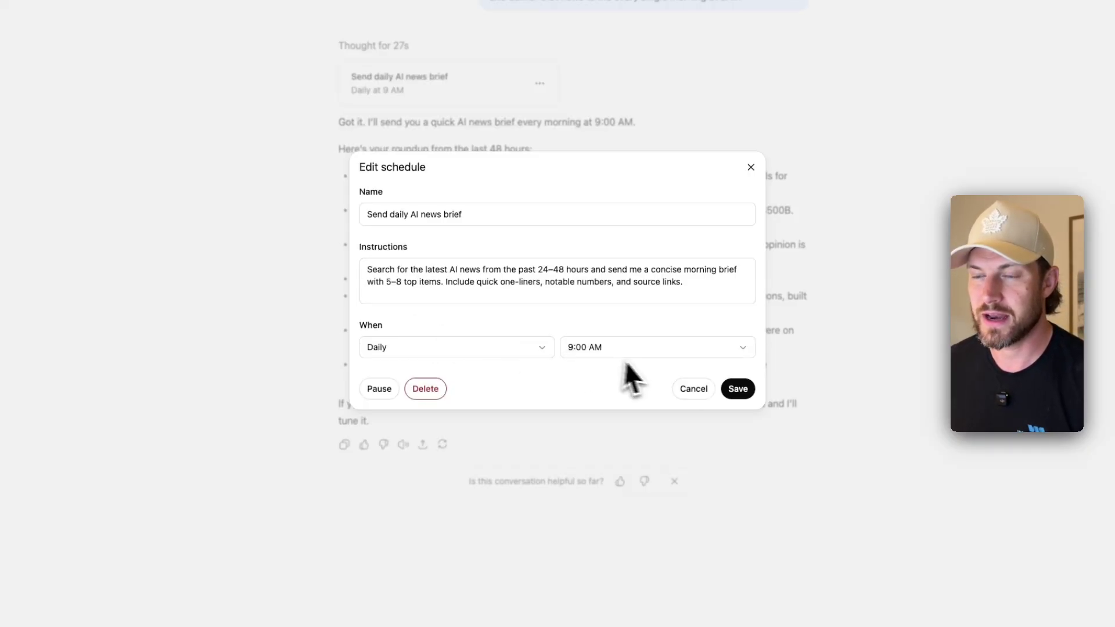
left_click(550, 272)
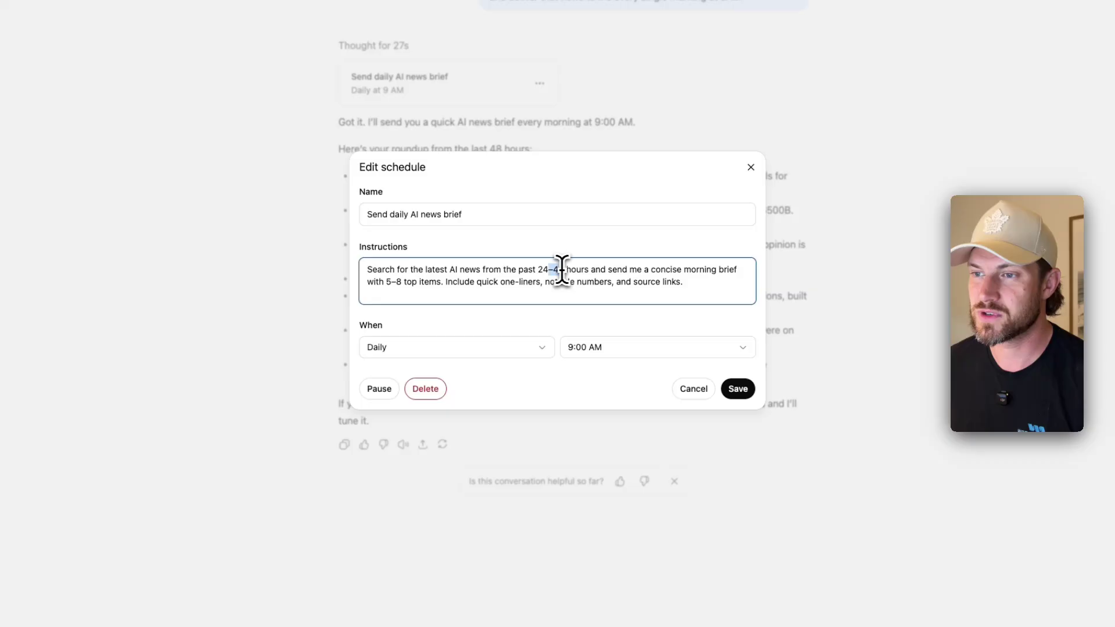
key("BackSpace")
key("BackSpace")
key("BackSpace")
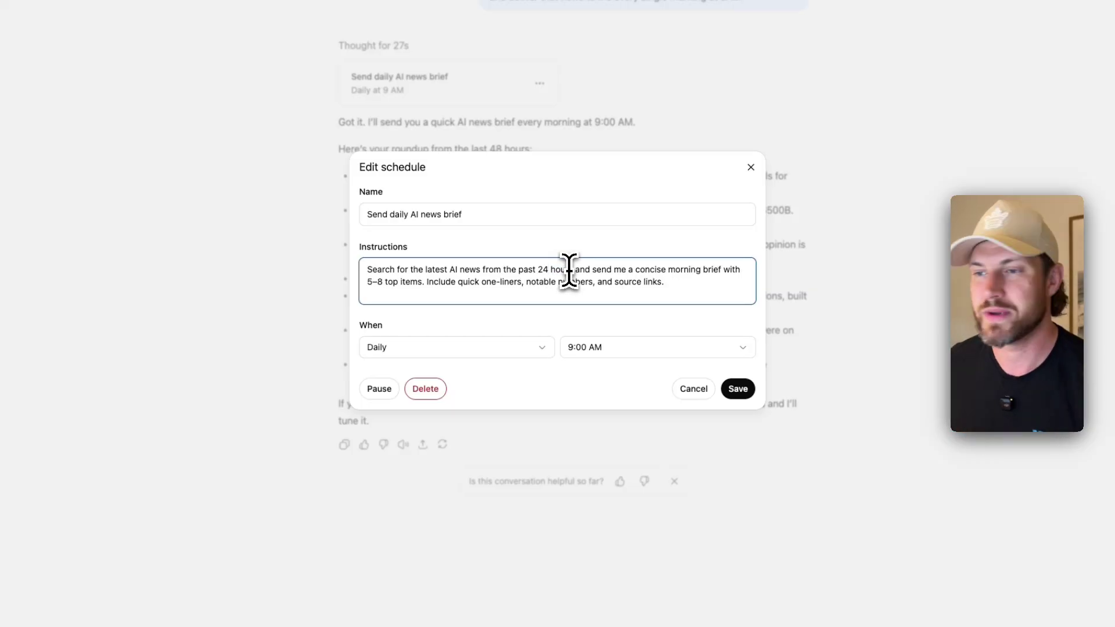
left_click(738, 389)
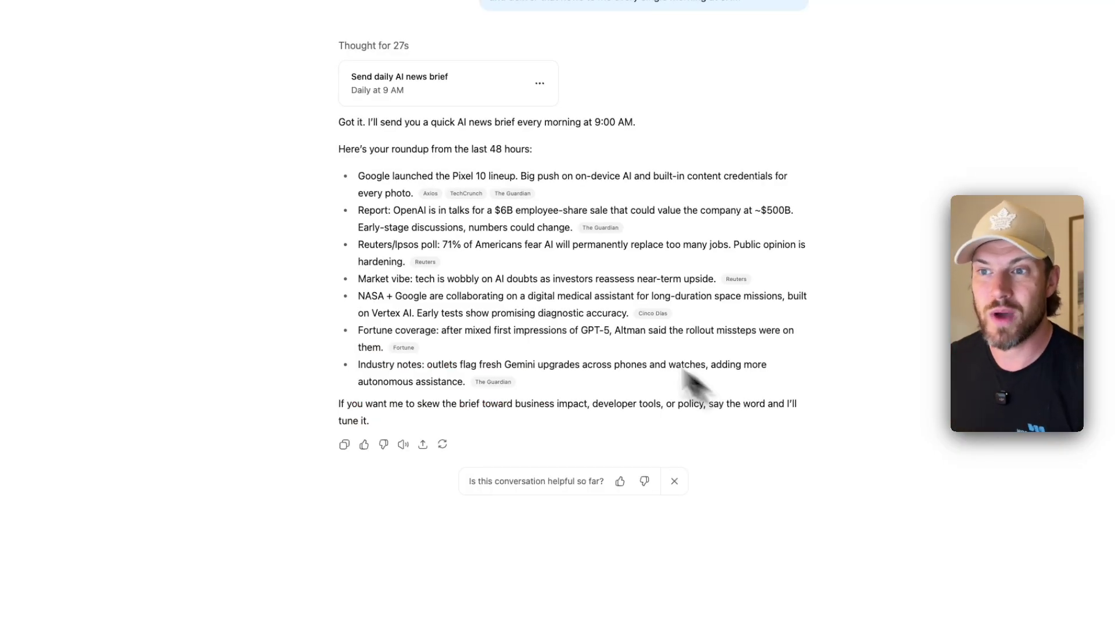
left_click_drag(339, 122, 787, 410)
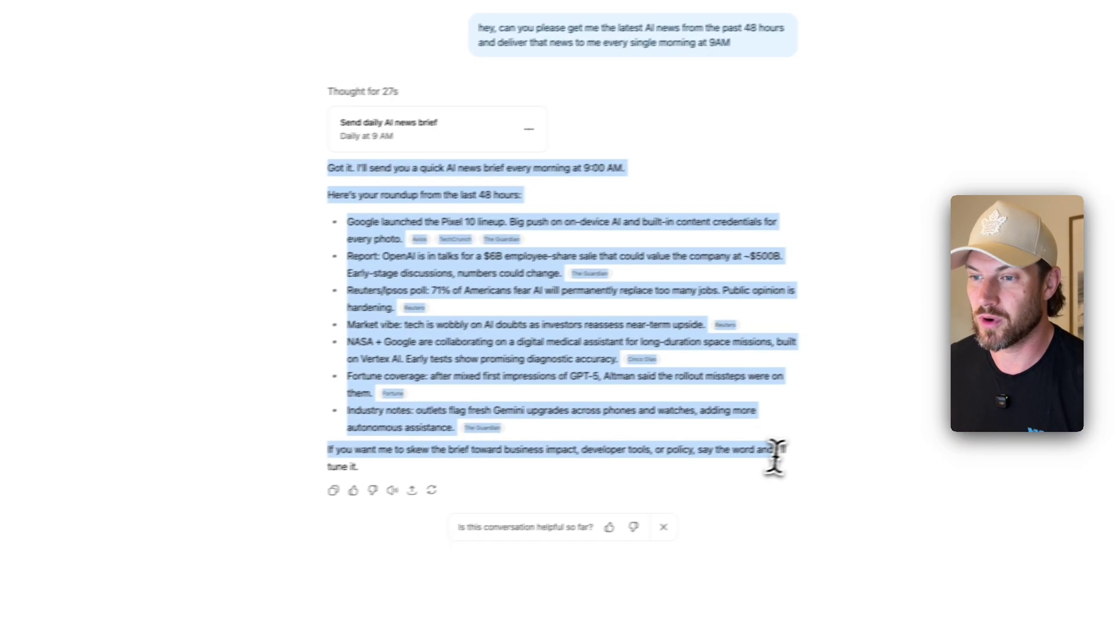
left_click_drag(775, 459, 784, 467)
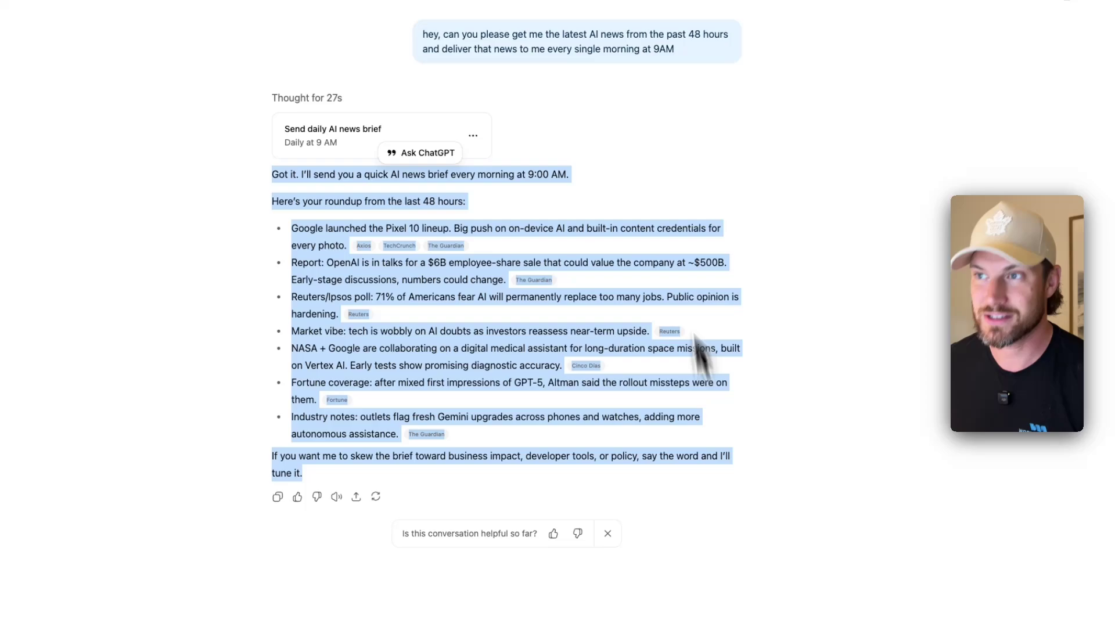
double_click(658, 49)
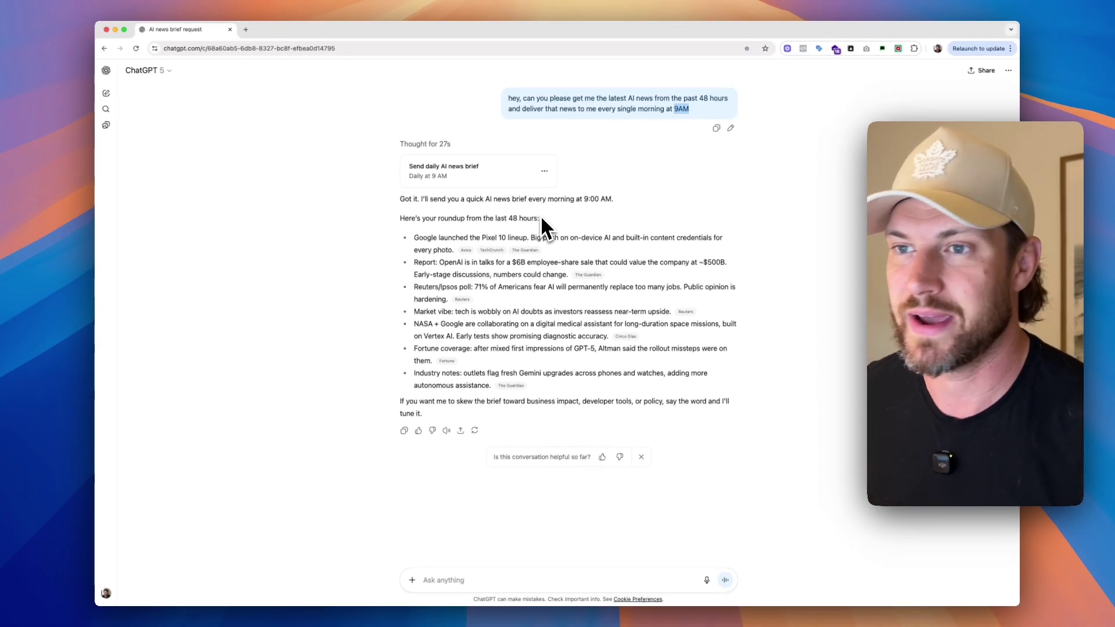
left_click_drag(401, 200, 432, 199)
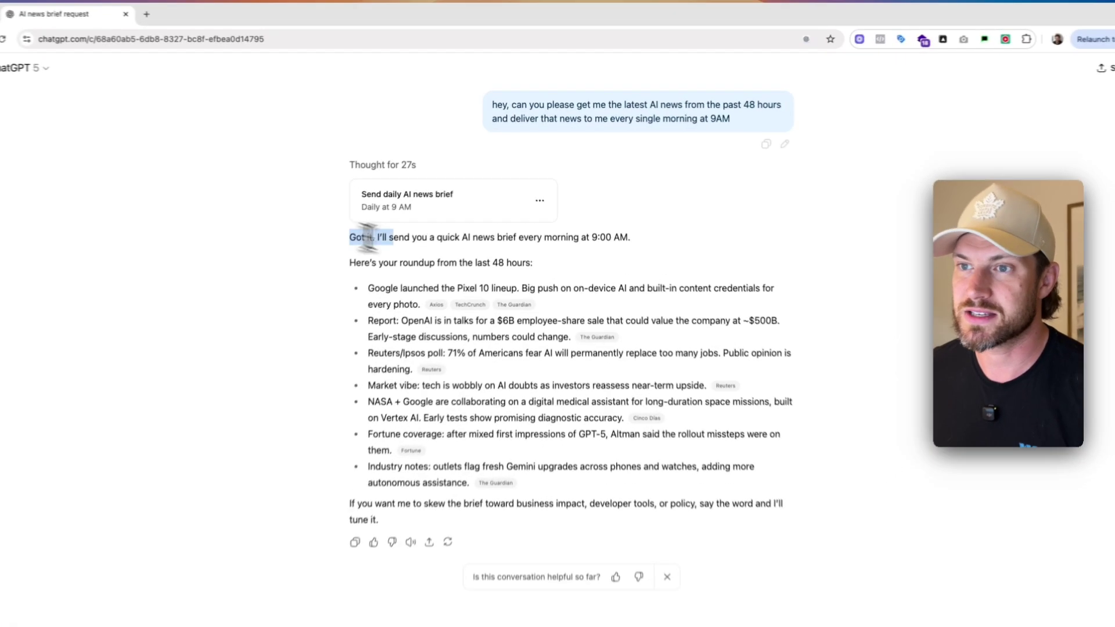
left_click_drag(368, 237, 629, 237)
left_click(629, 237)
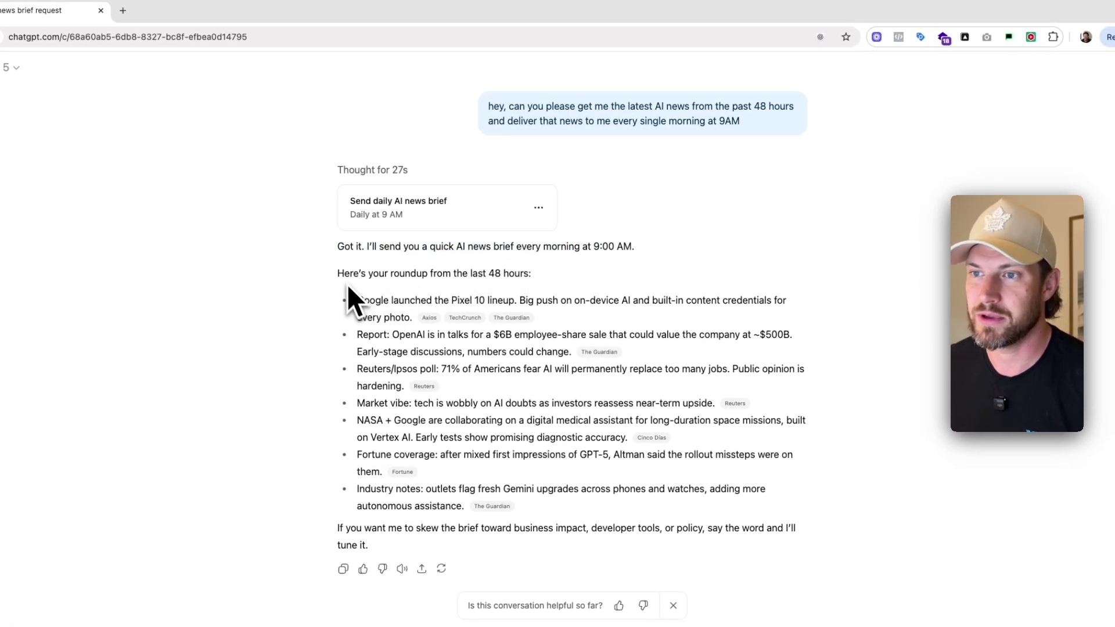
left_click_drag(362, 301, 507, 299)
left_click(508, 299)
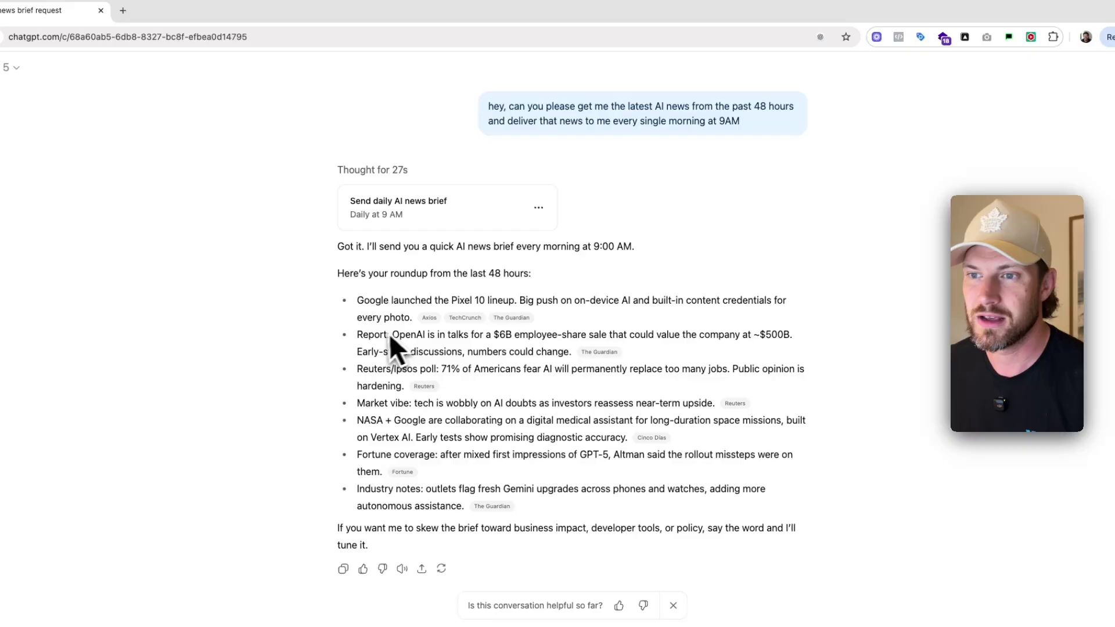
left_click_drag(395, 334, 518, 334)
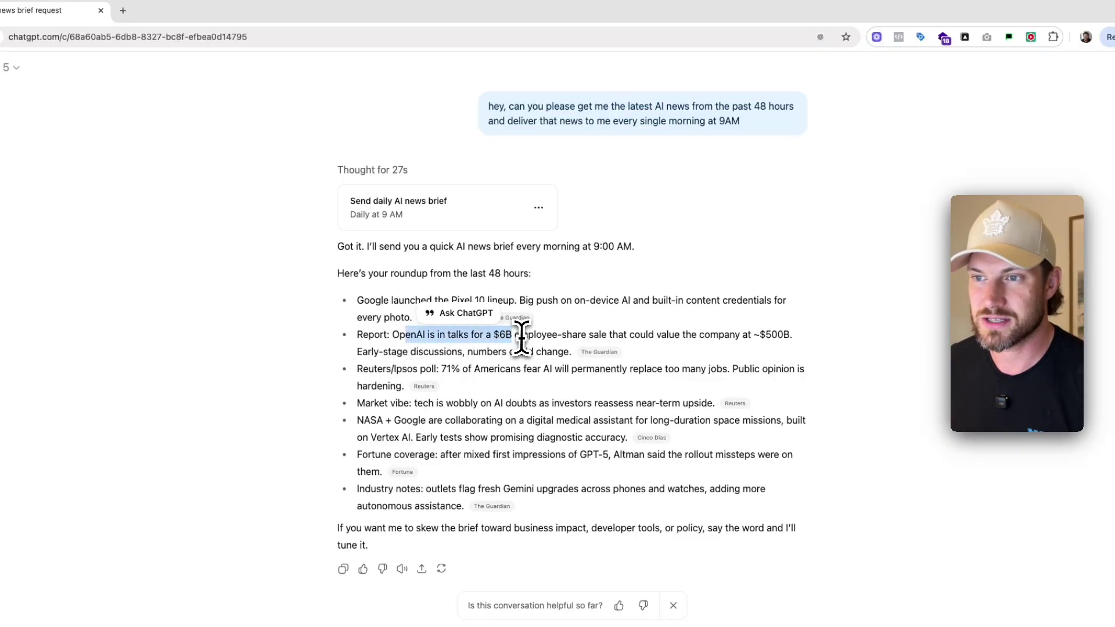
left_click(515, 336)
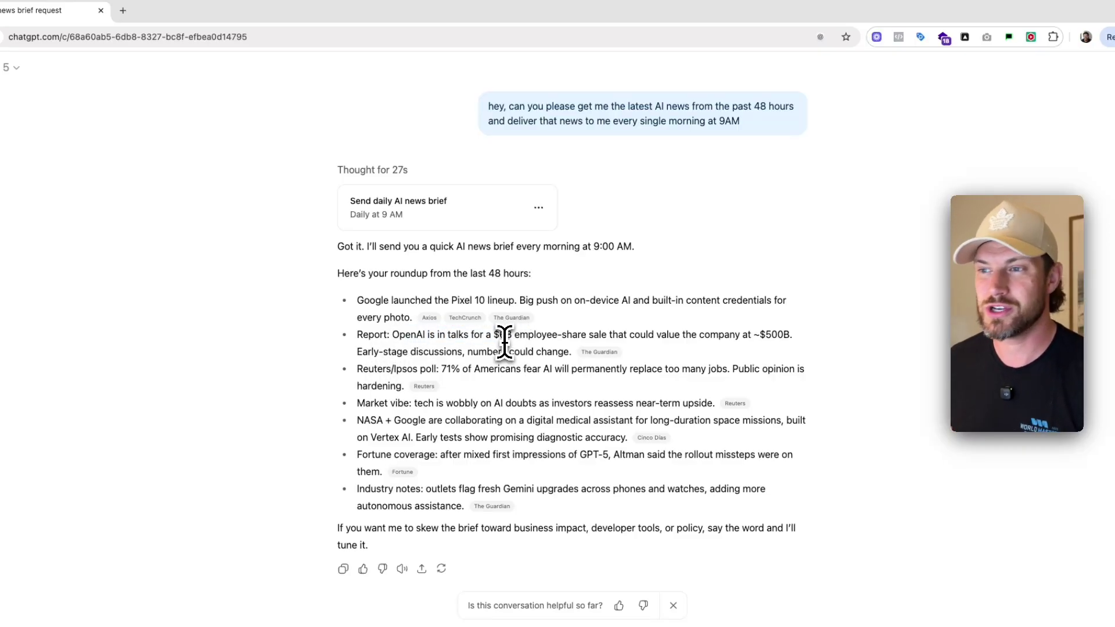
left_click_drag(656, 336, 783, 336)
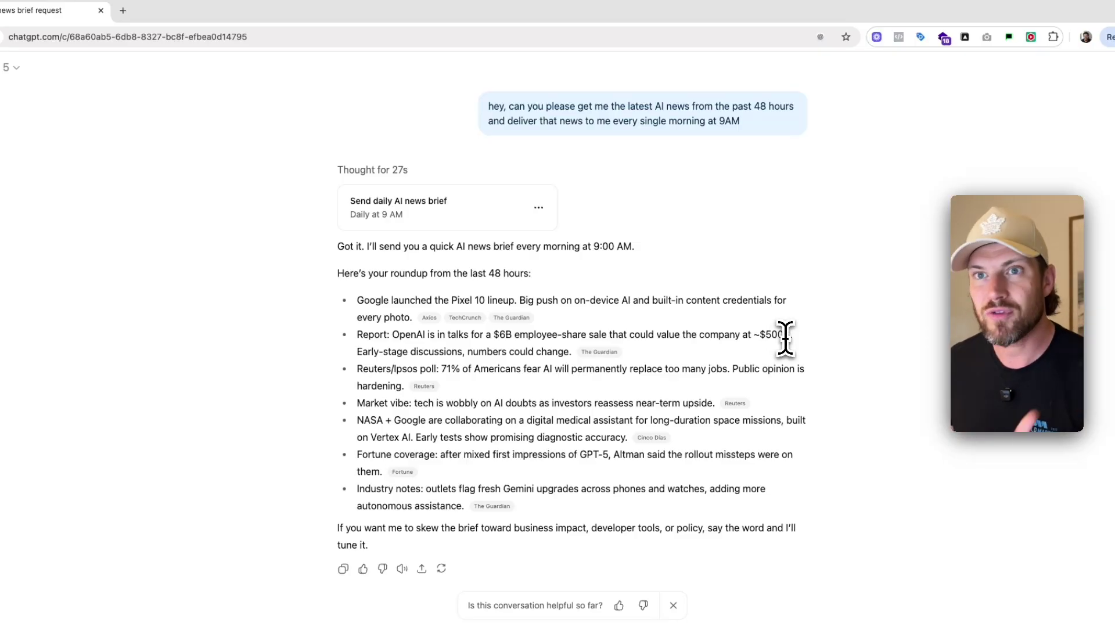
left_click_drag(744, 123, 489, 108)
left_click(528, 119)
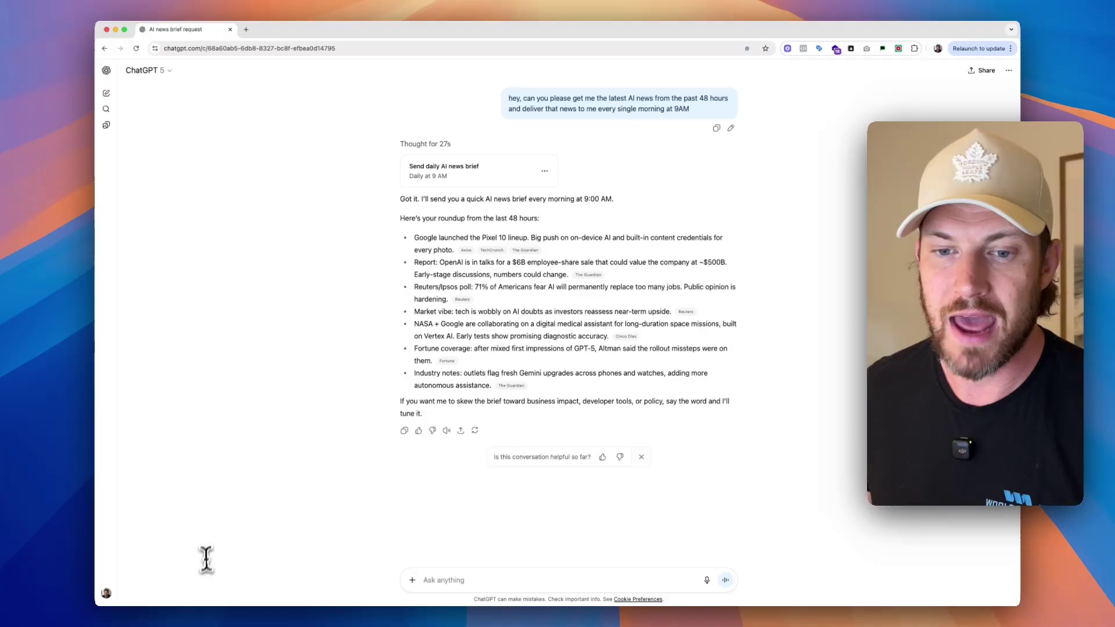
left_click(106, 593)
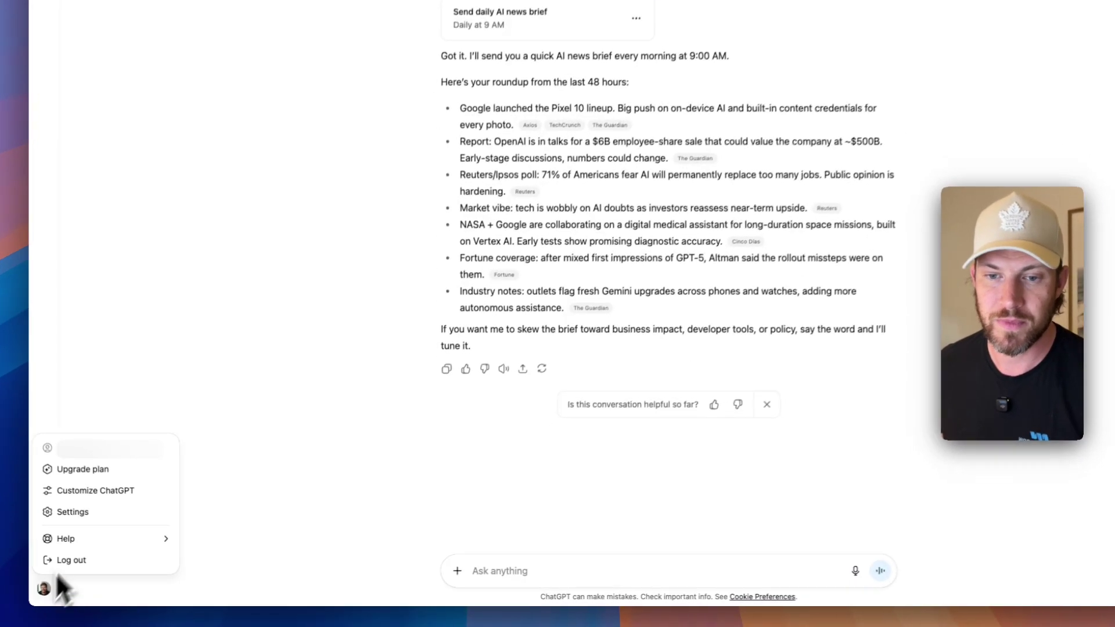
left_click(139, 520)
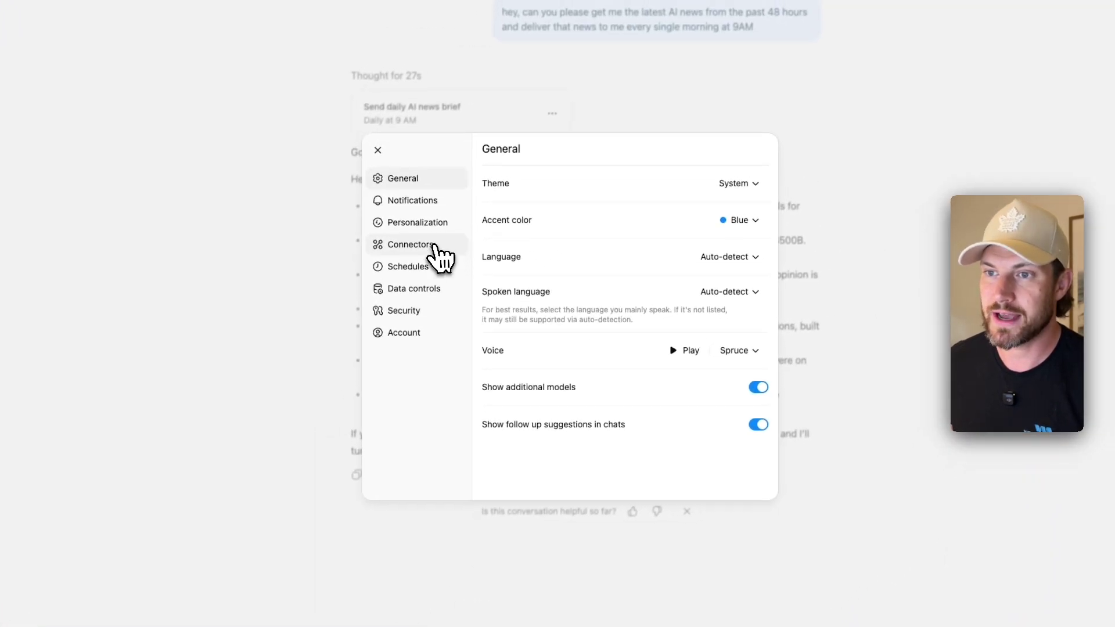
left_click(520, 137)
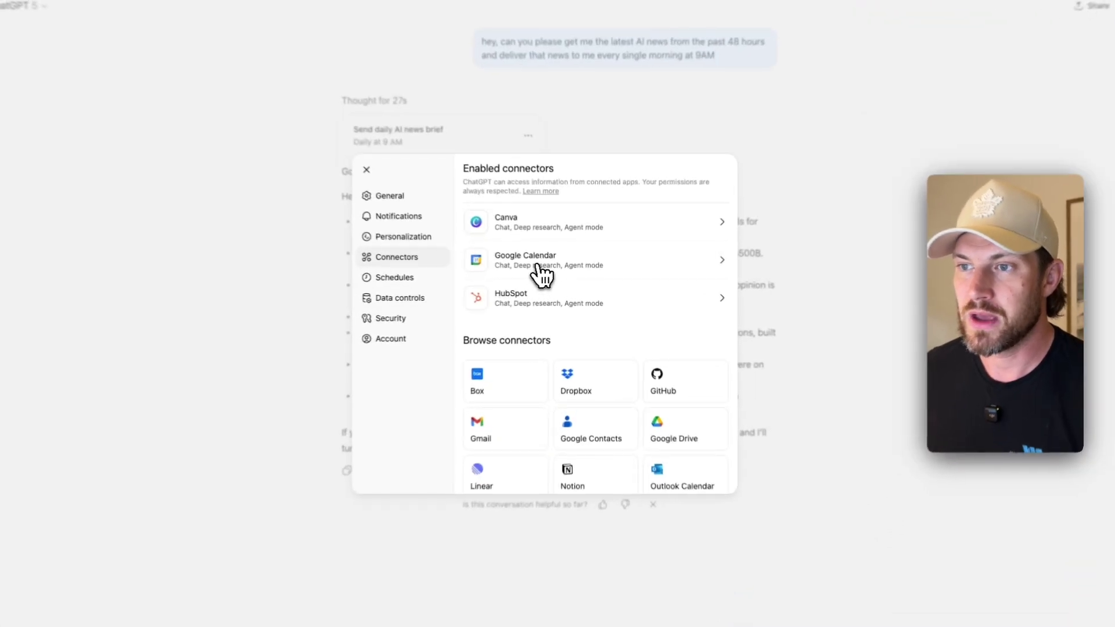
left_click(546, 269)
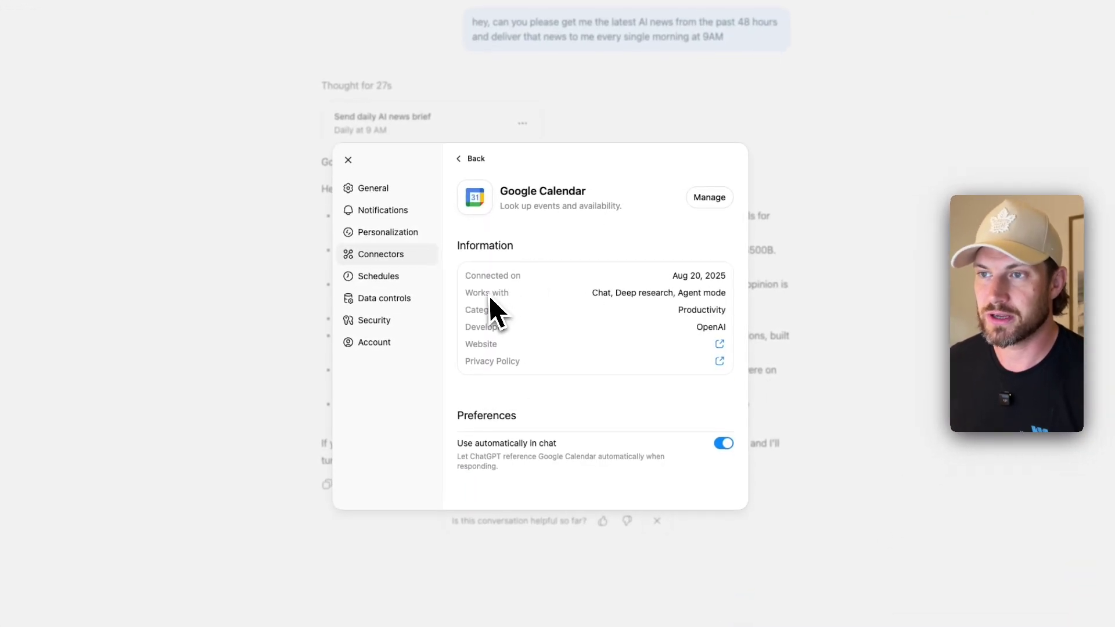
left_click(465, 158)
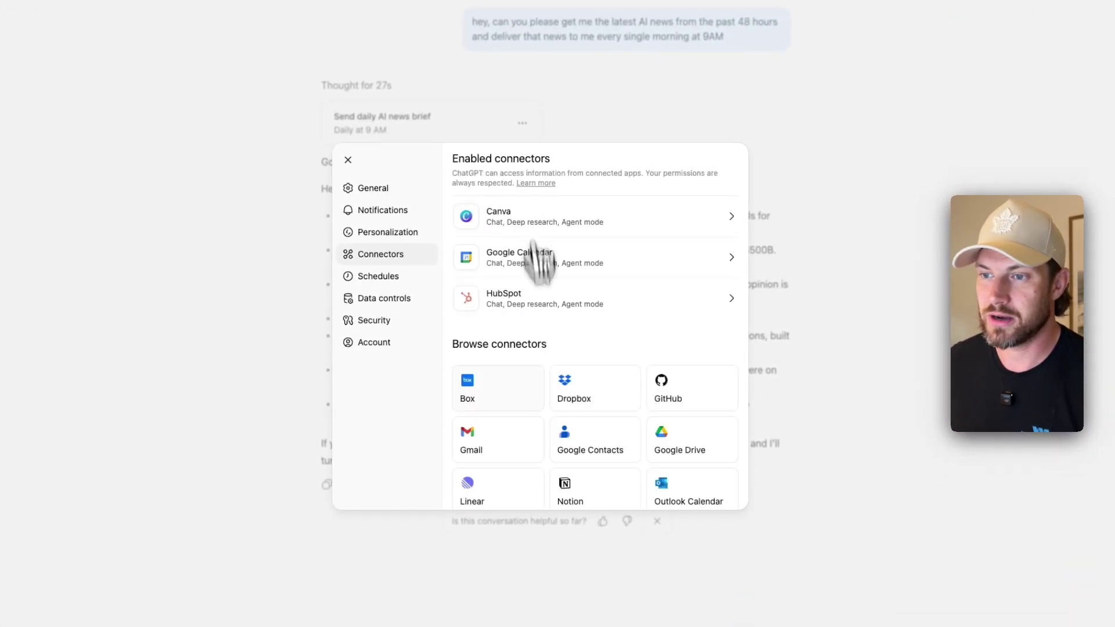
left_click(499, 444)
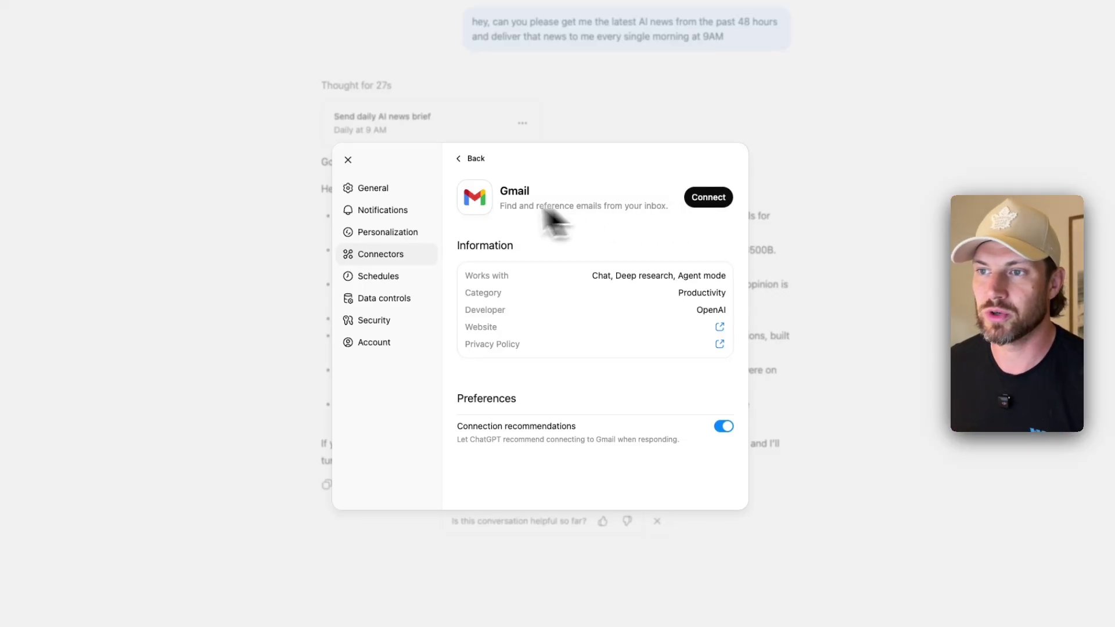
double_click(513, 191)
left_click(463, 162)
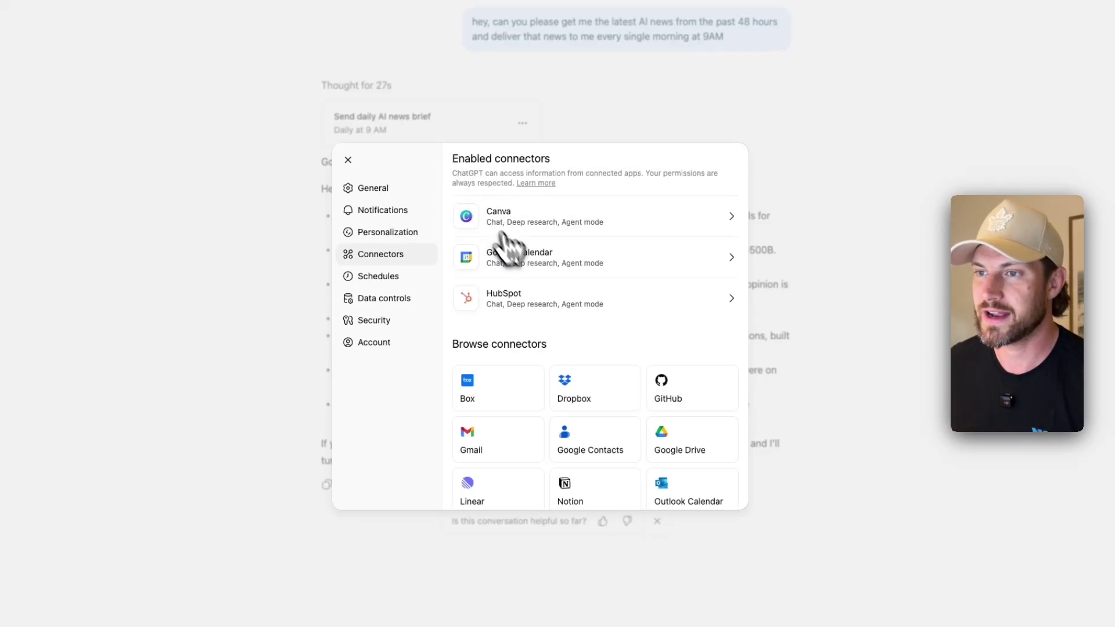
left_click(531, 279)
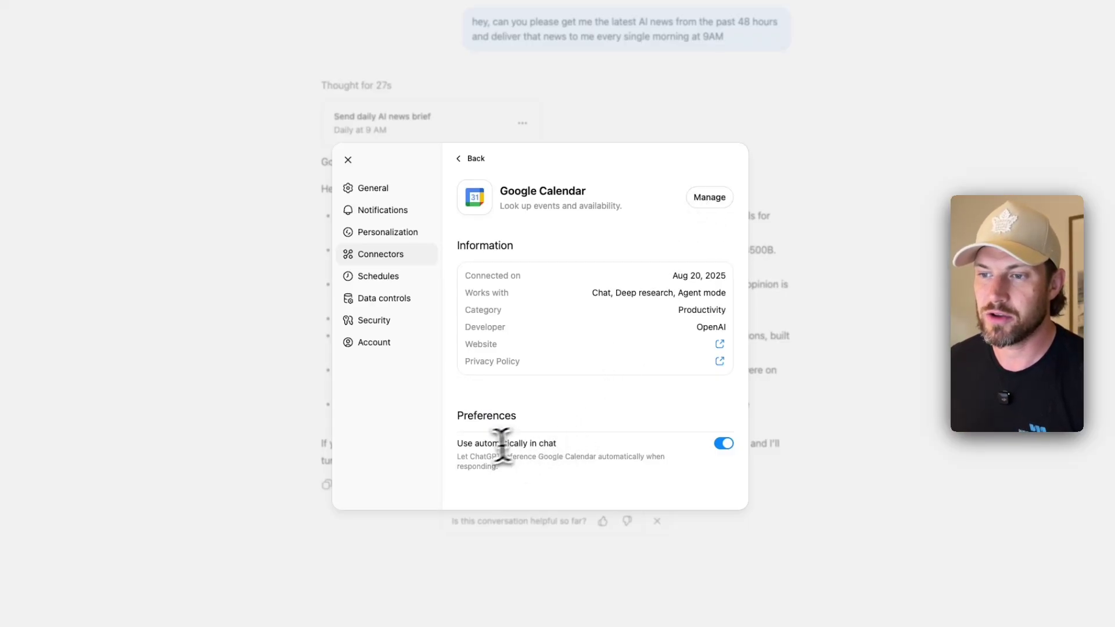
left_click_drag(456, 445, 555, 445)
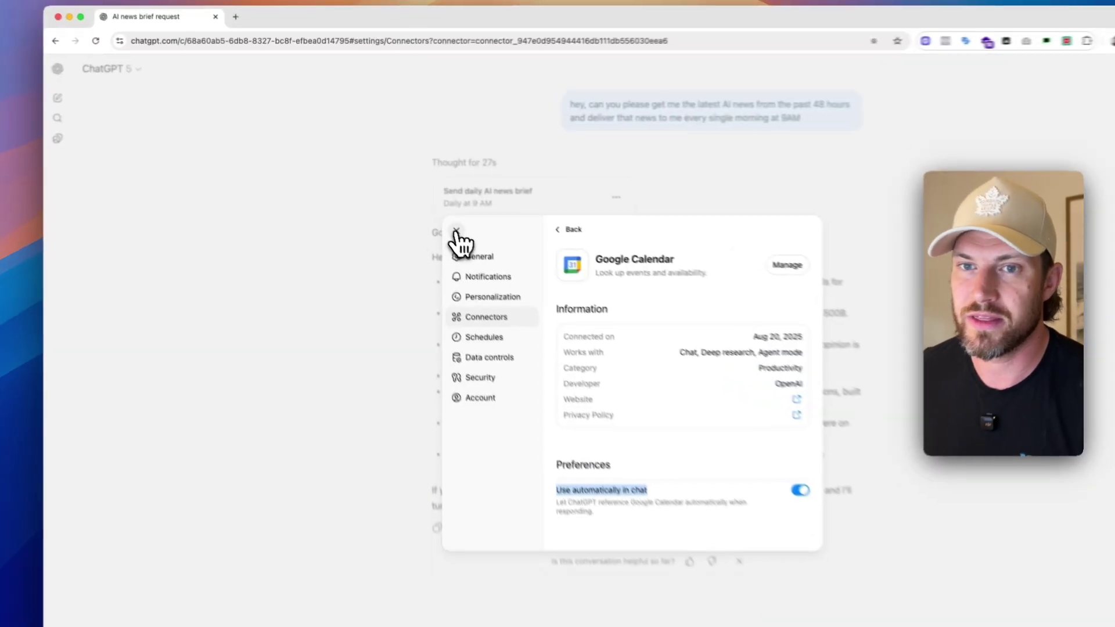
Step: In a new chat, request an 8:15am briefing with calendar events, three productivity tips and a motivational quote
left_click(419, 197)
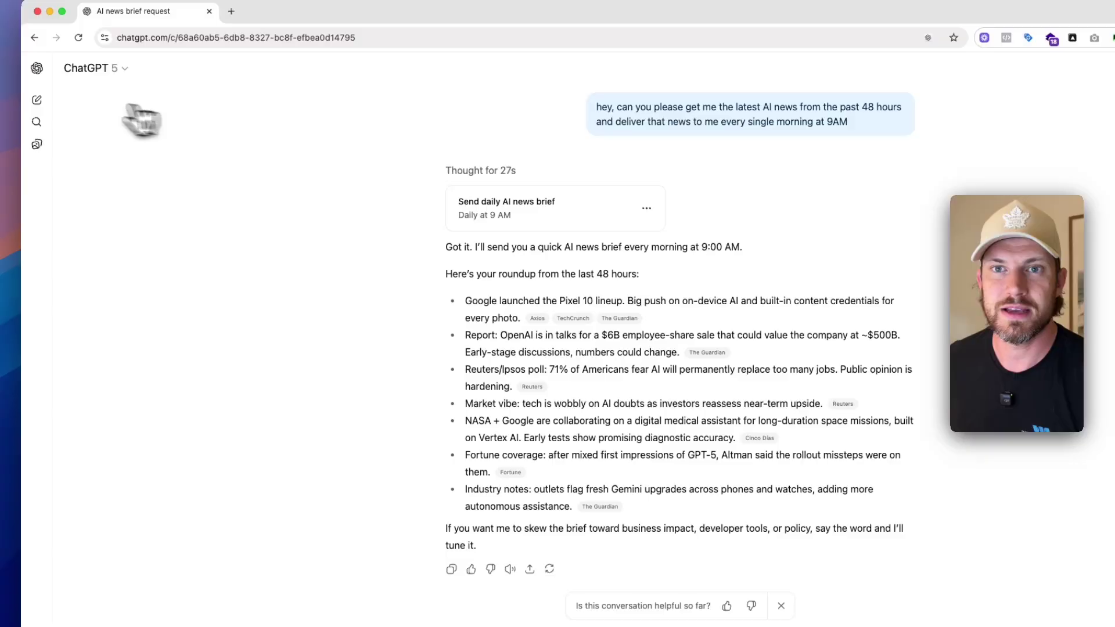
left_click(37, 101)
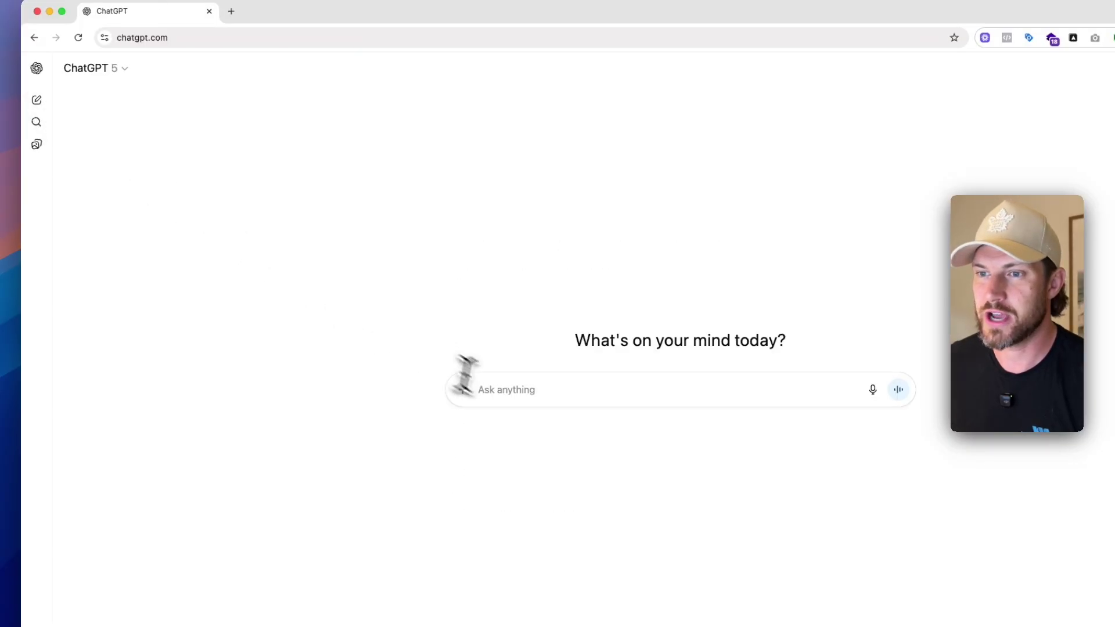
left_click(503, 391)
type("pleas")
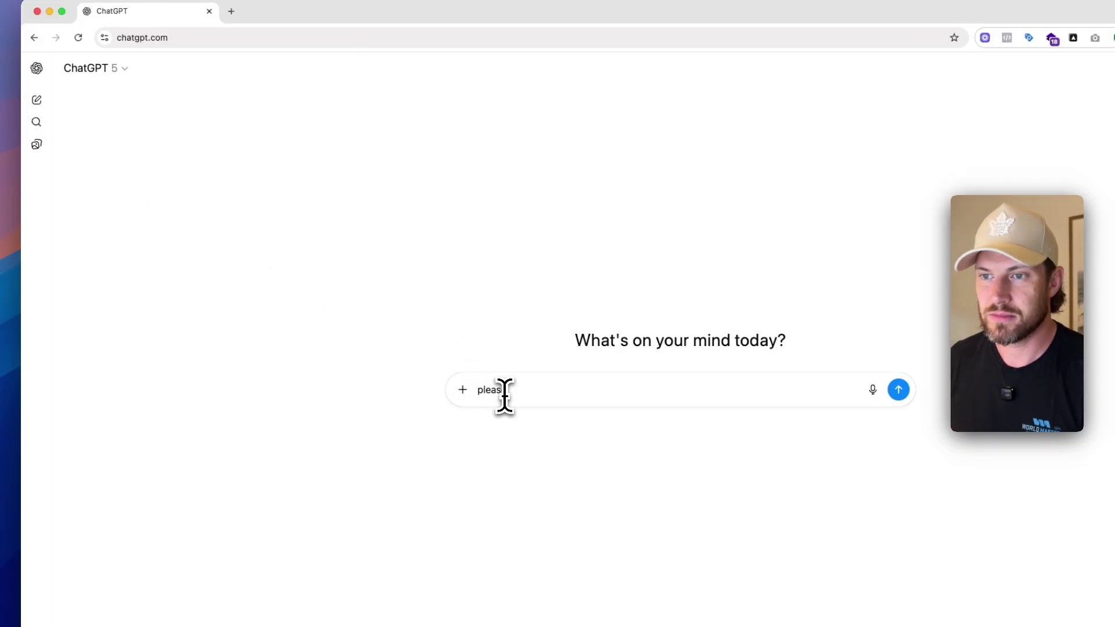
type("e help me")
key("super+a")
type("every")
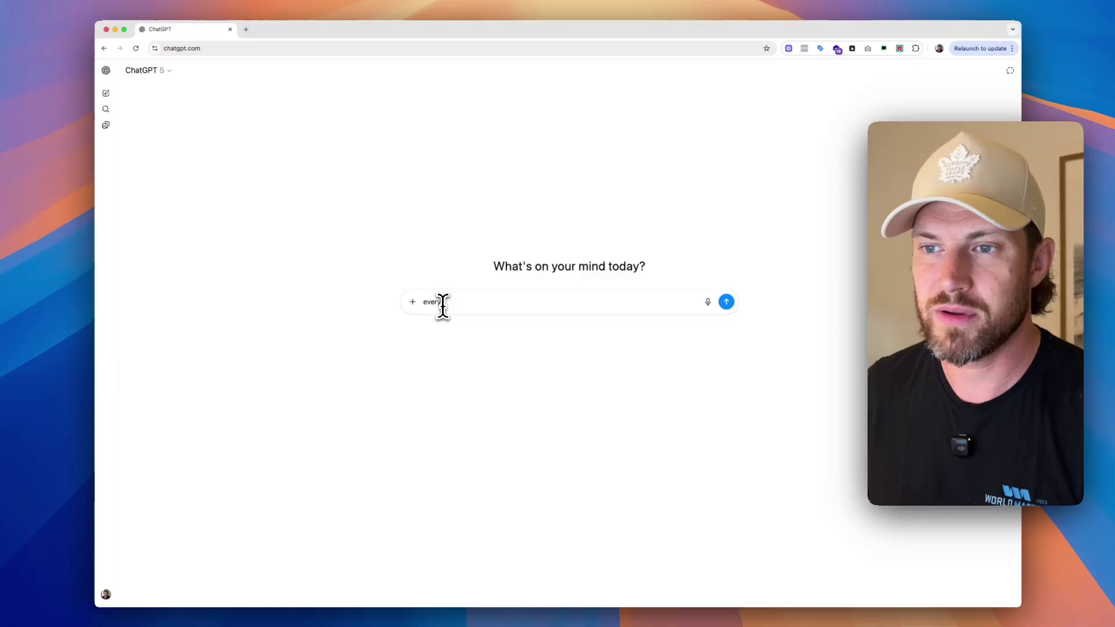
type(" morning at 8")
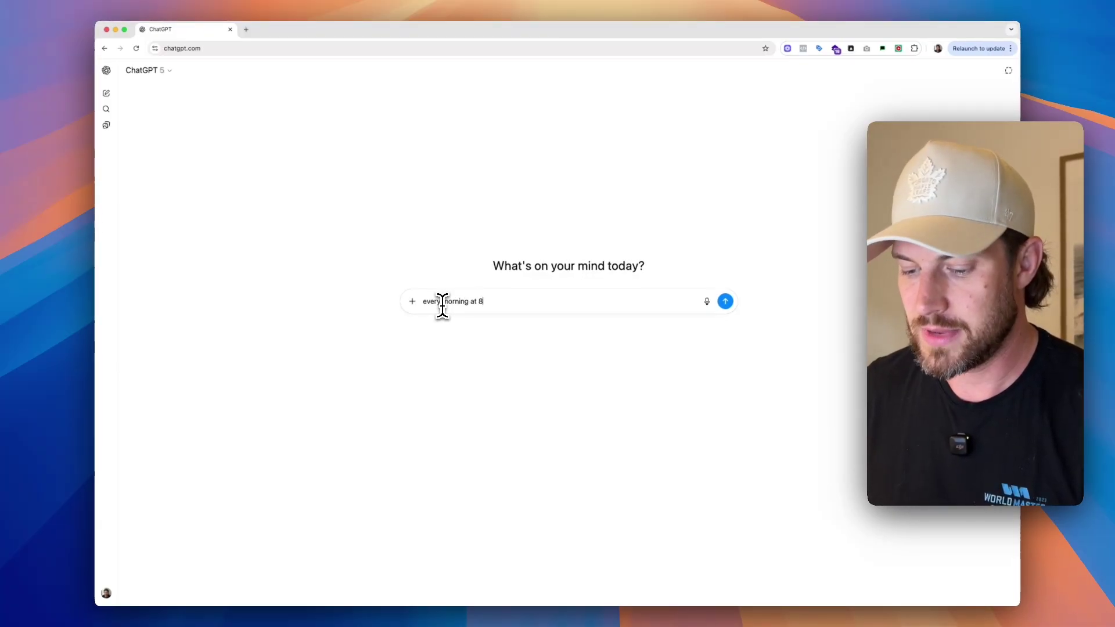
type(":15am give me a ")
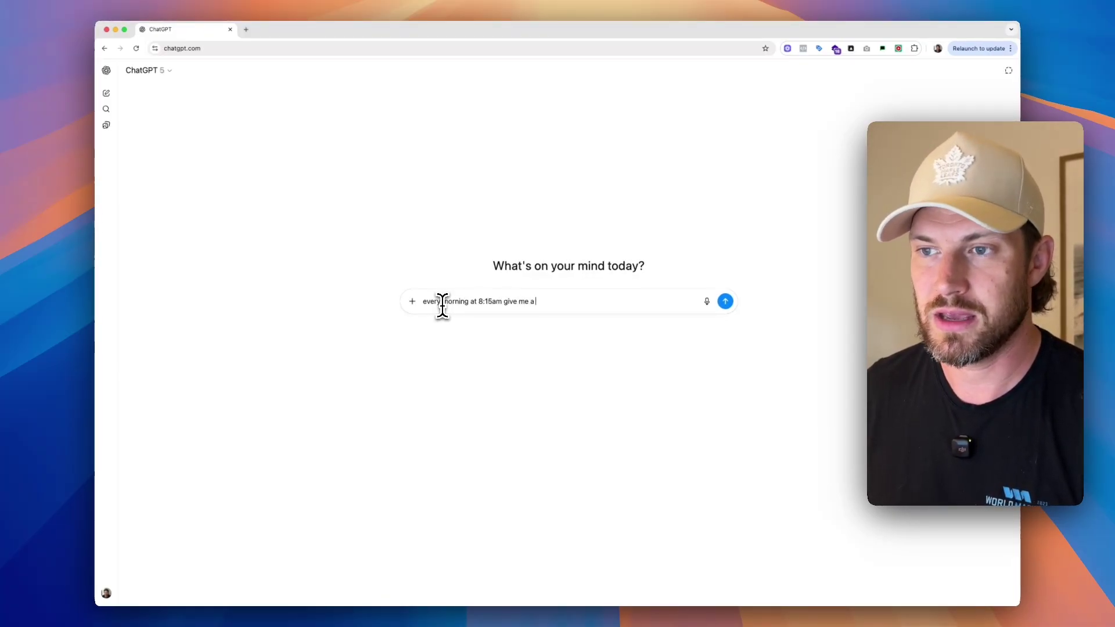
type("briefing on")
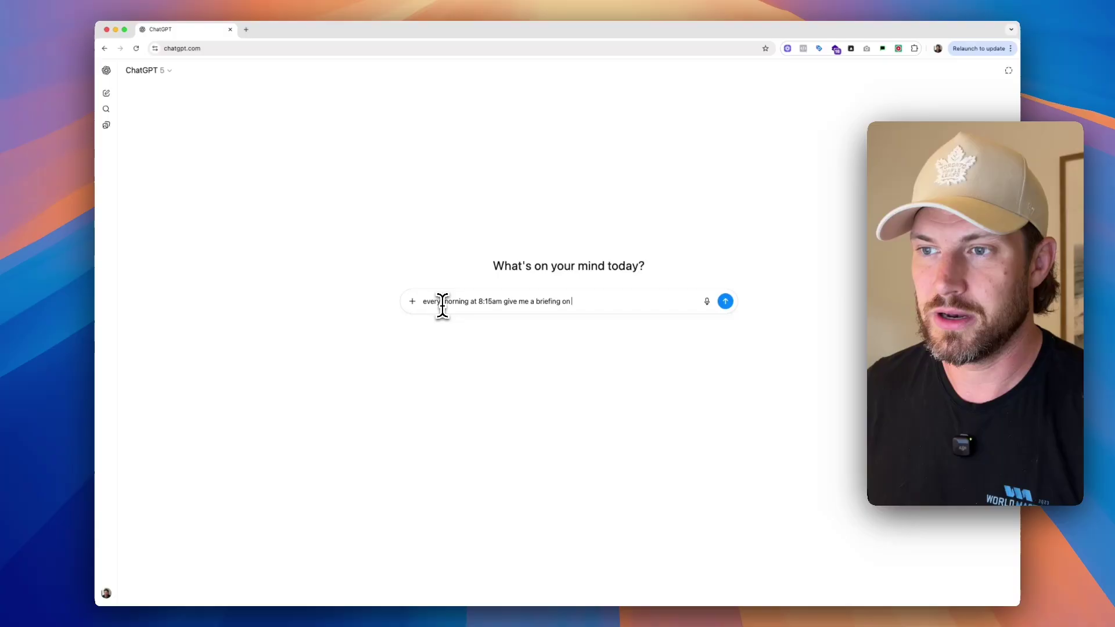
type(" the day ahead, all m")
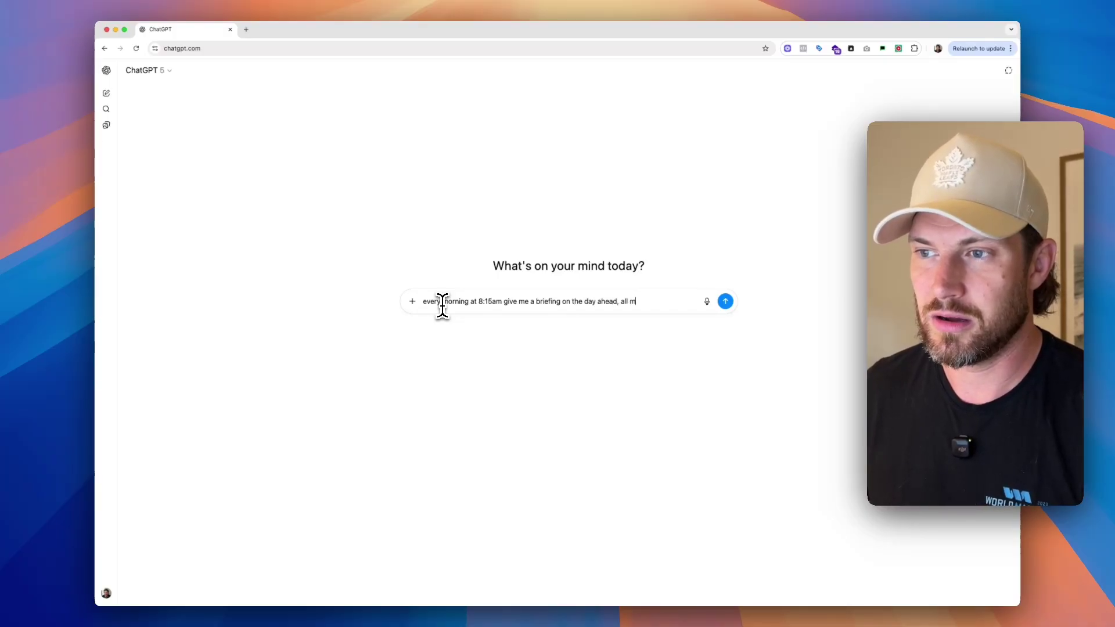
type("y calendar events, and a fe")
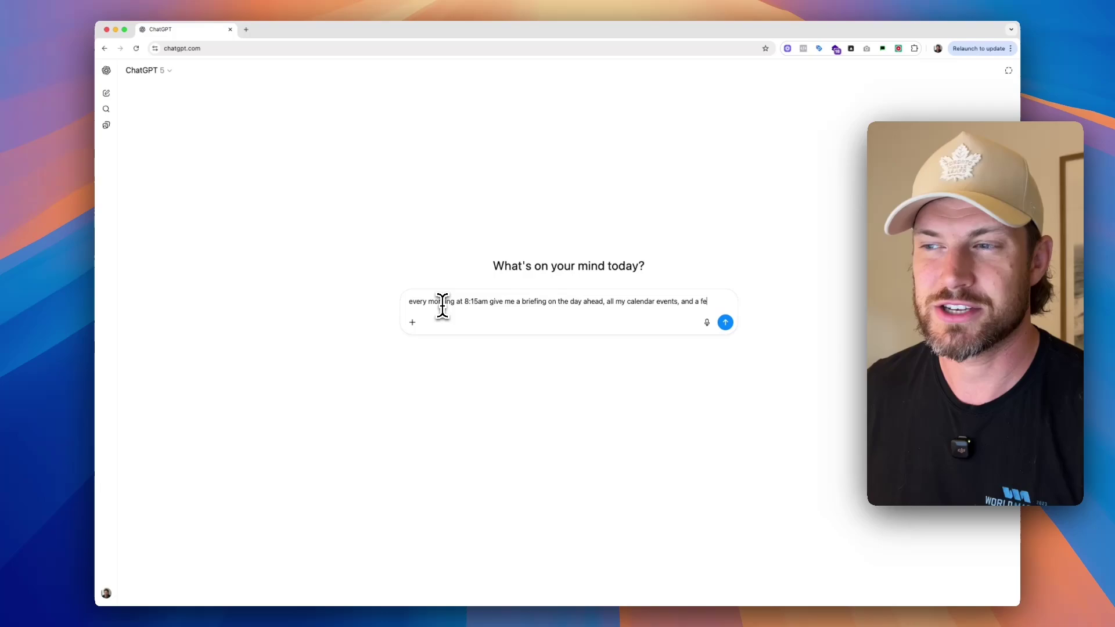
key("BackSpace")
key("BackSpace")
key("BackSpace")
key("BackSpace")
key("BackSpace")
key("BackSpace")
key("BackSpace")
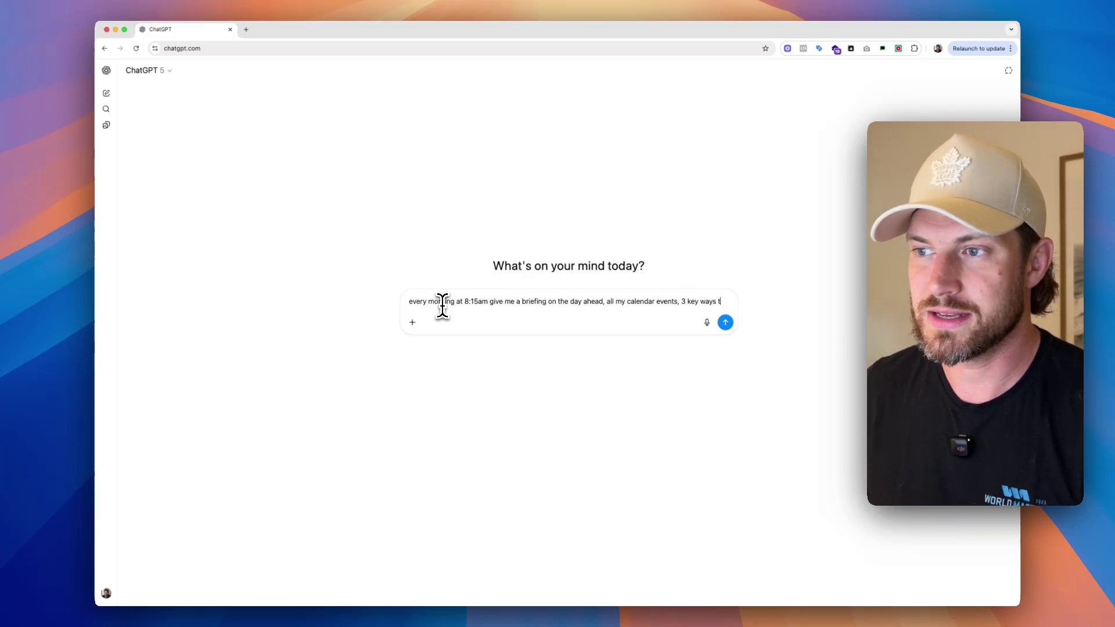
type("hat i can play incredi")
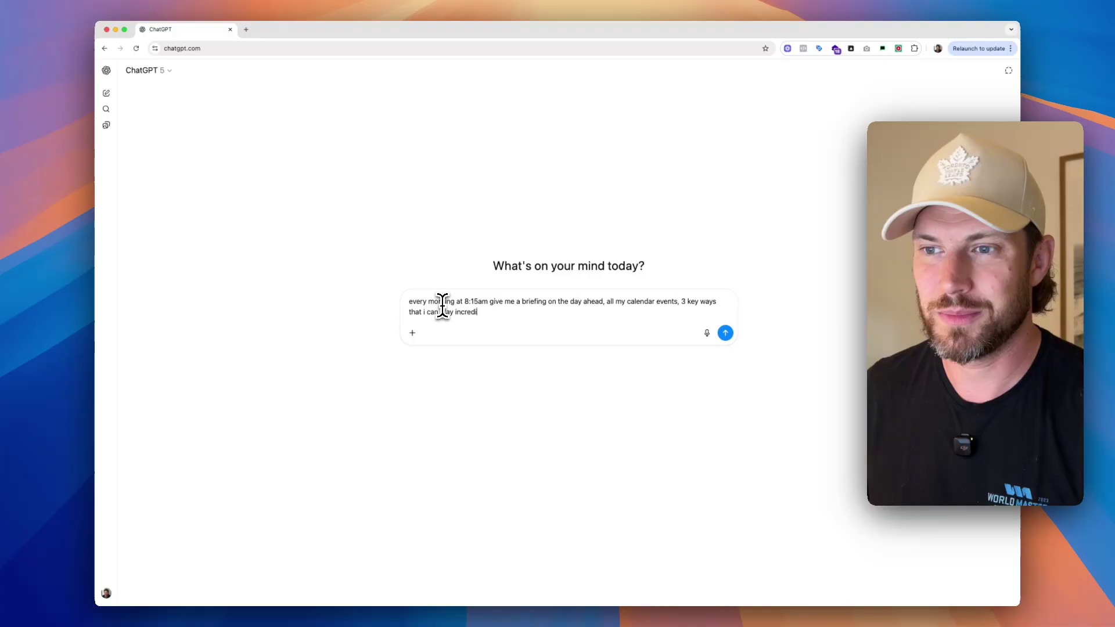
type("bly productive and one big motivational quote that will fuel me for the day")
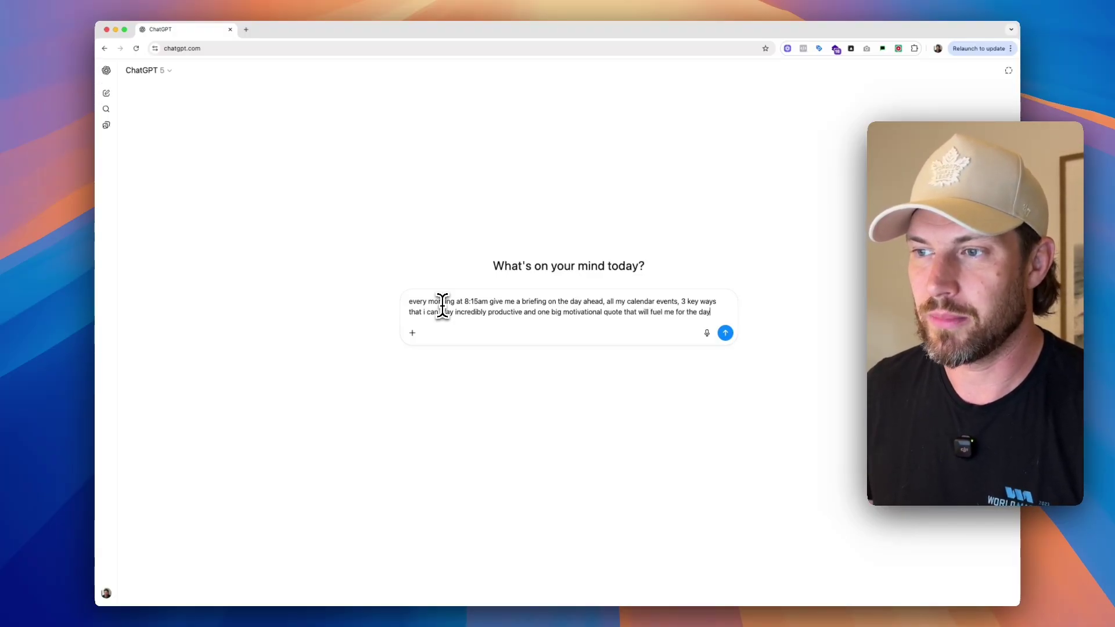
key("Return")
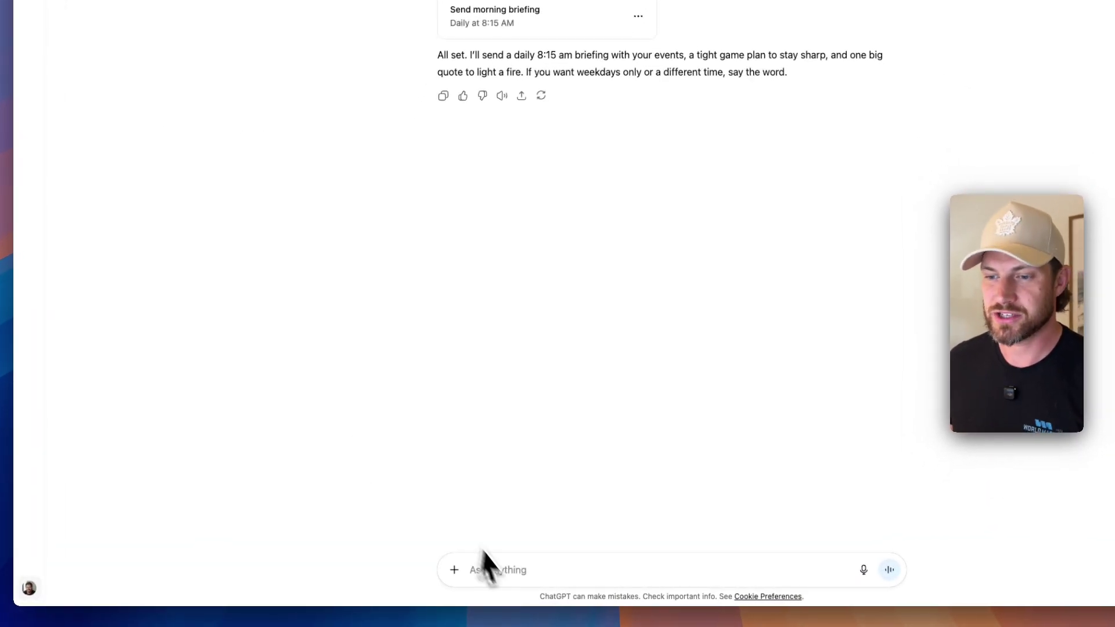
Step: Thank ChatGPT for scheduling and ask for today's briefing information as well
left_click(500, 569)
type("can you please als")
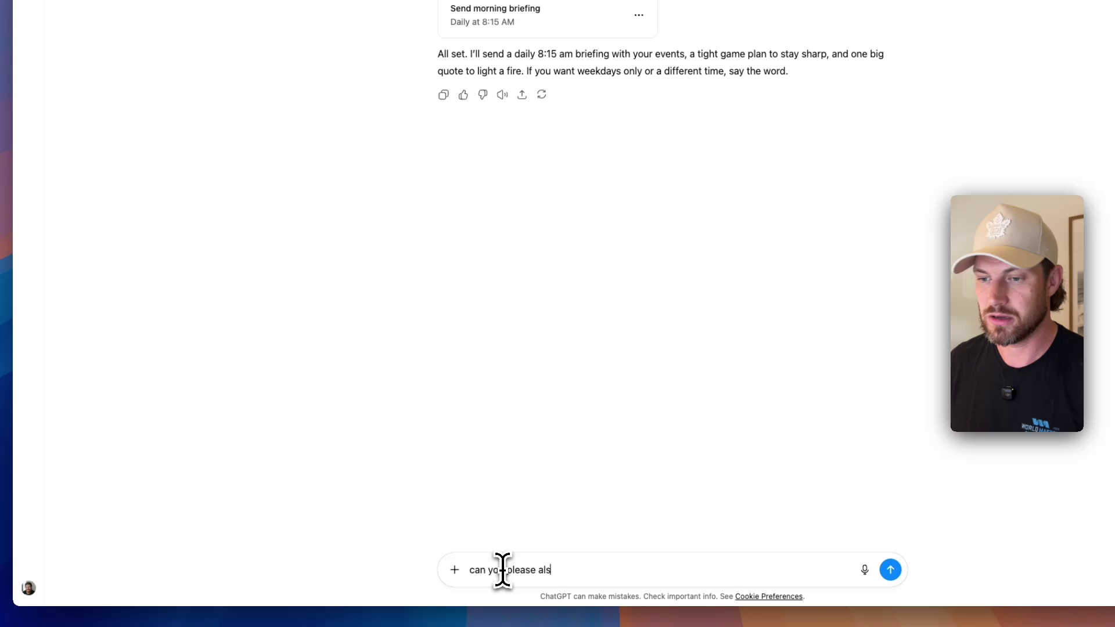
type("o provide me")
key("super+a")
type("fg")
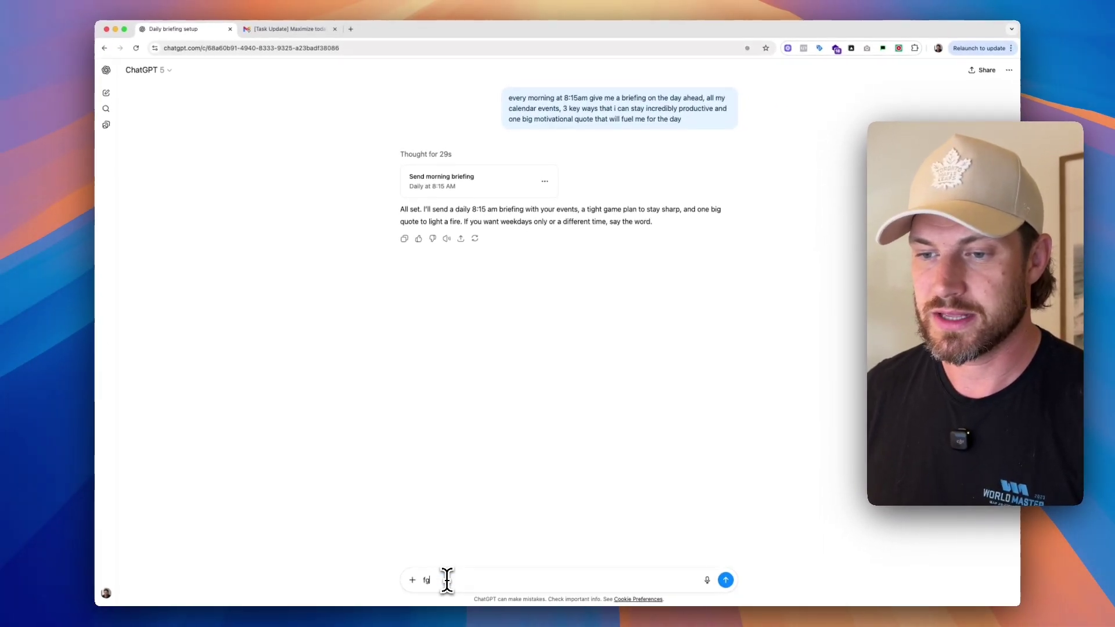
key("BackSpace")
key("BackSpace")
type("great, thanks")
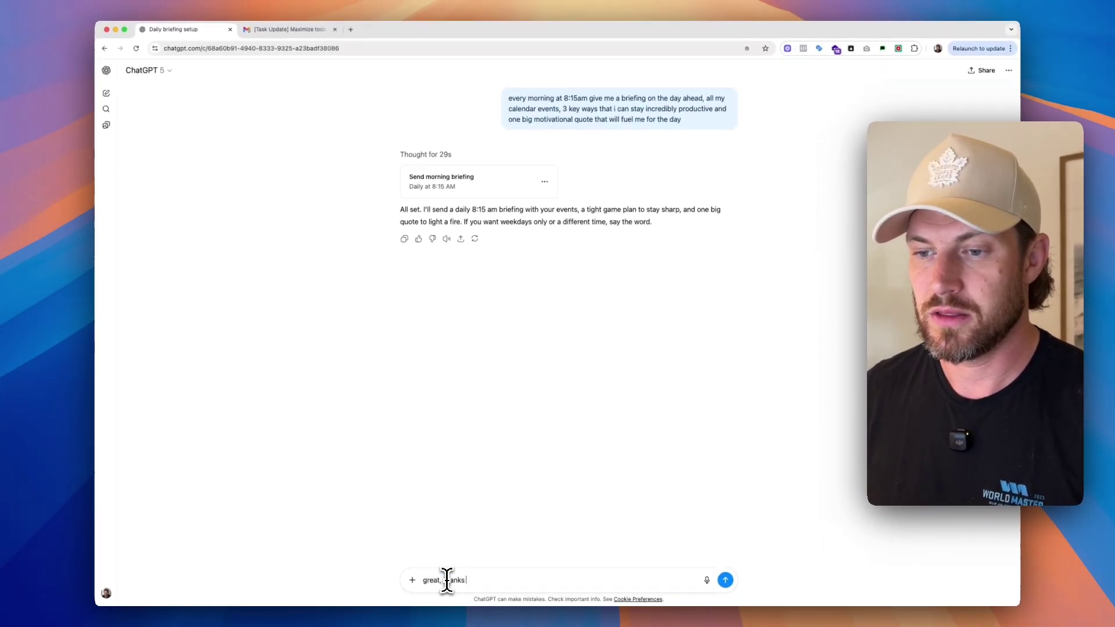
type(" fo rscheduling this, can you")
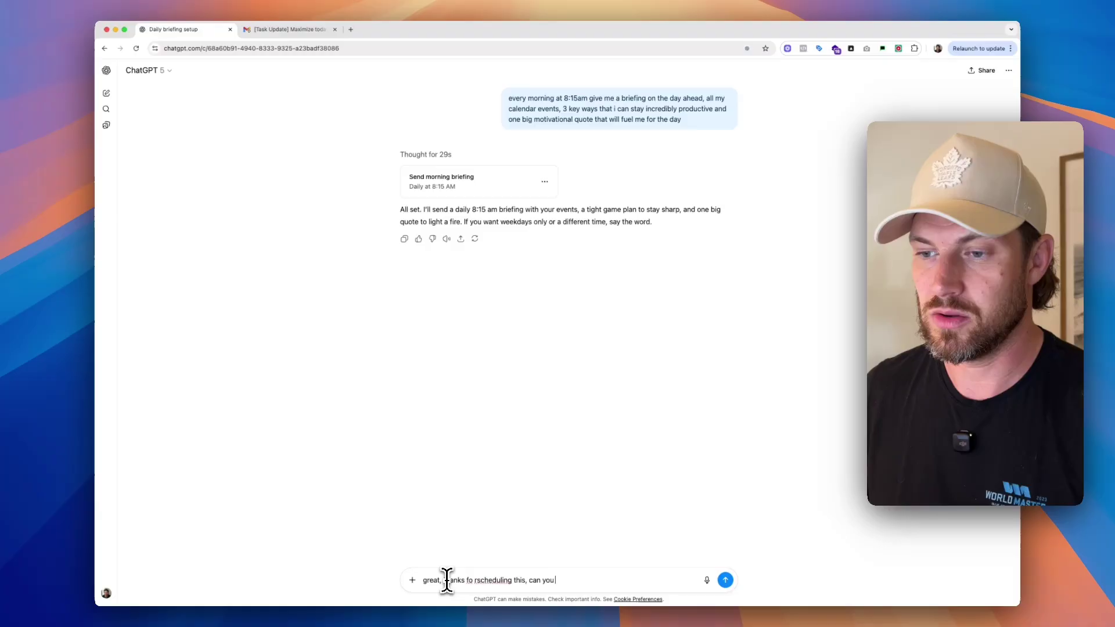
type(" also please provide me with ")
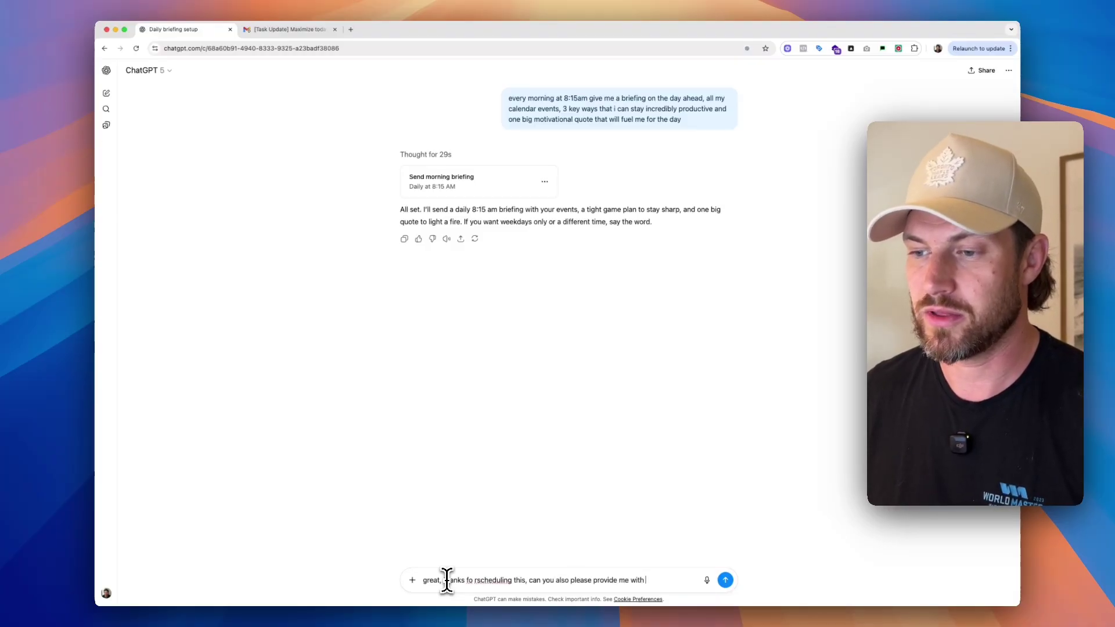
type("all this information right now")
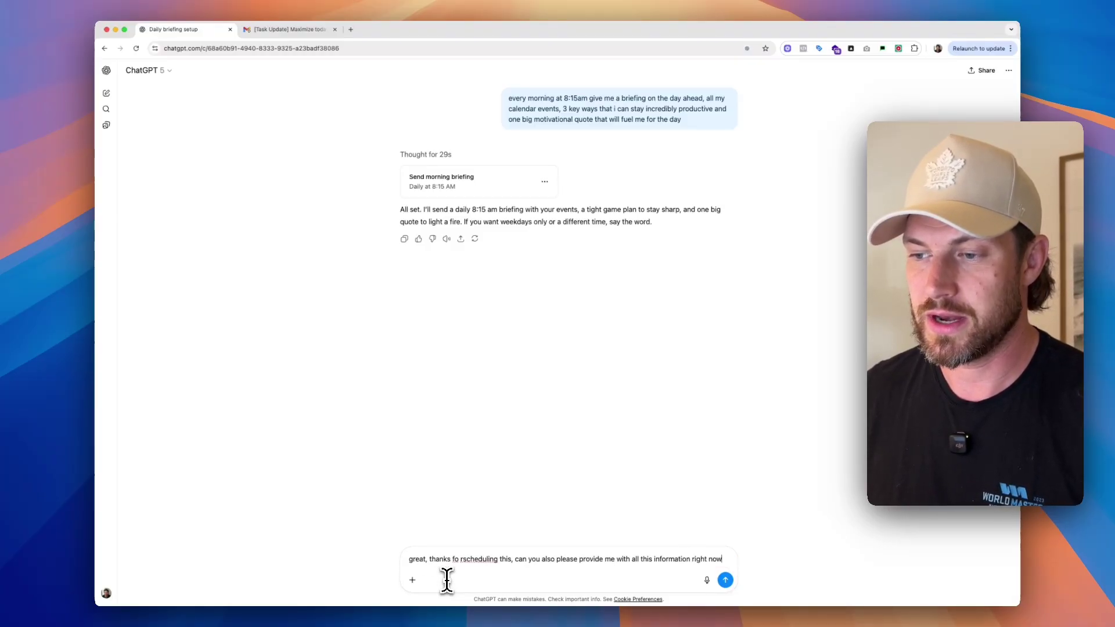
type("as well so i can see what it will look like")
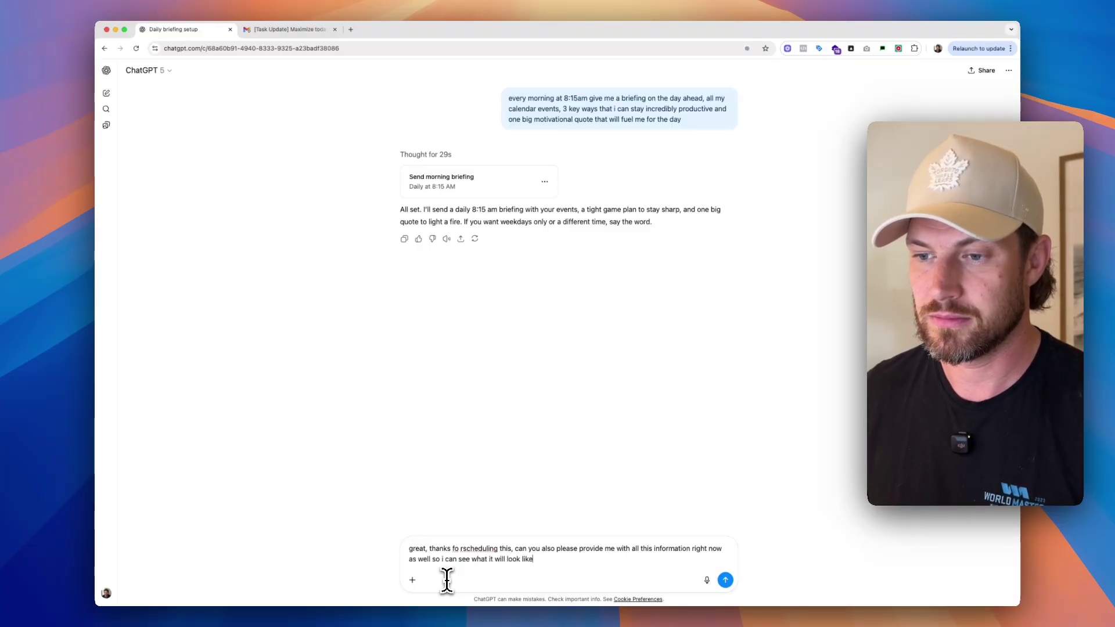
key("Return")
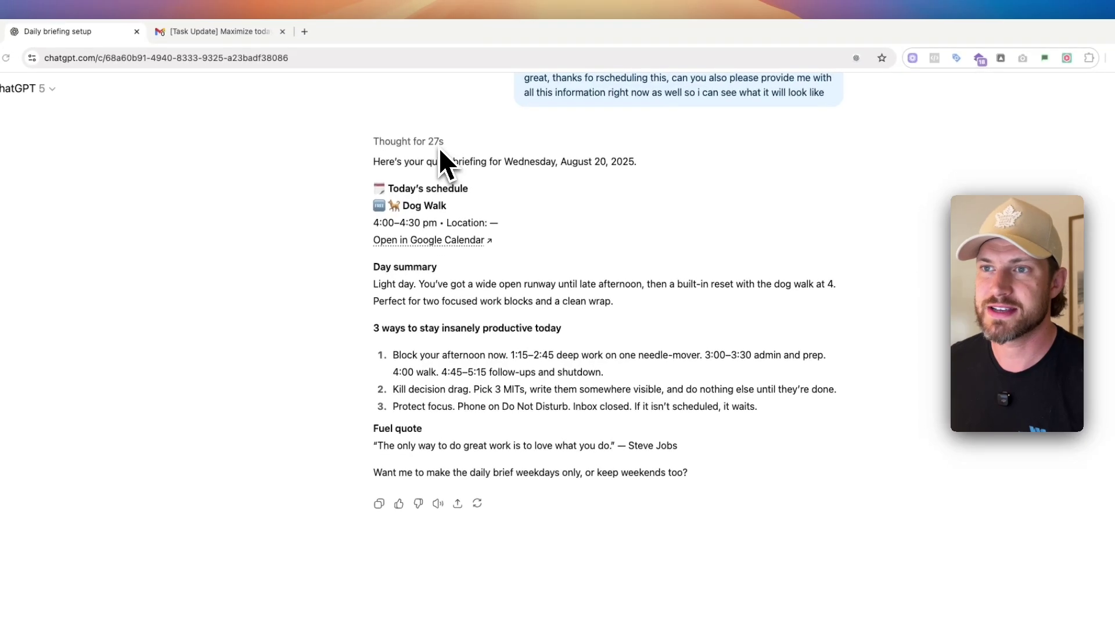
left_click_drag(372, 164, 595, 163)
left_click(594, 165)
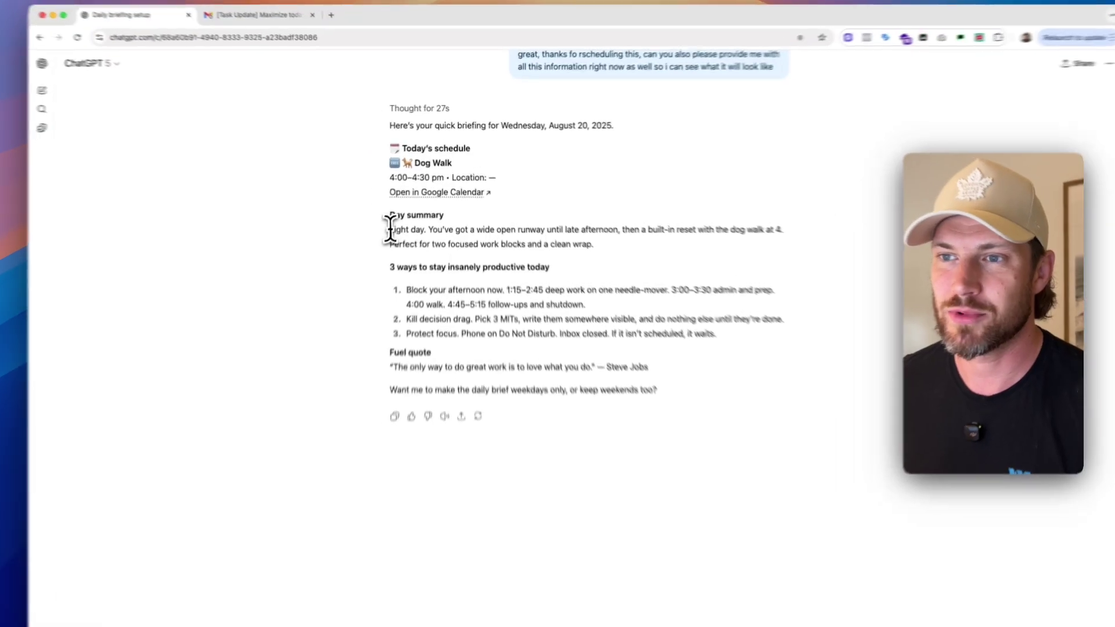
left_click_drag(400, 211, 557, 211)
left_click(471, 210)
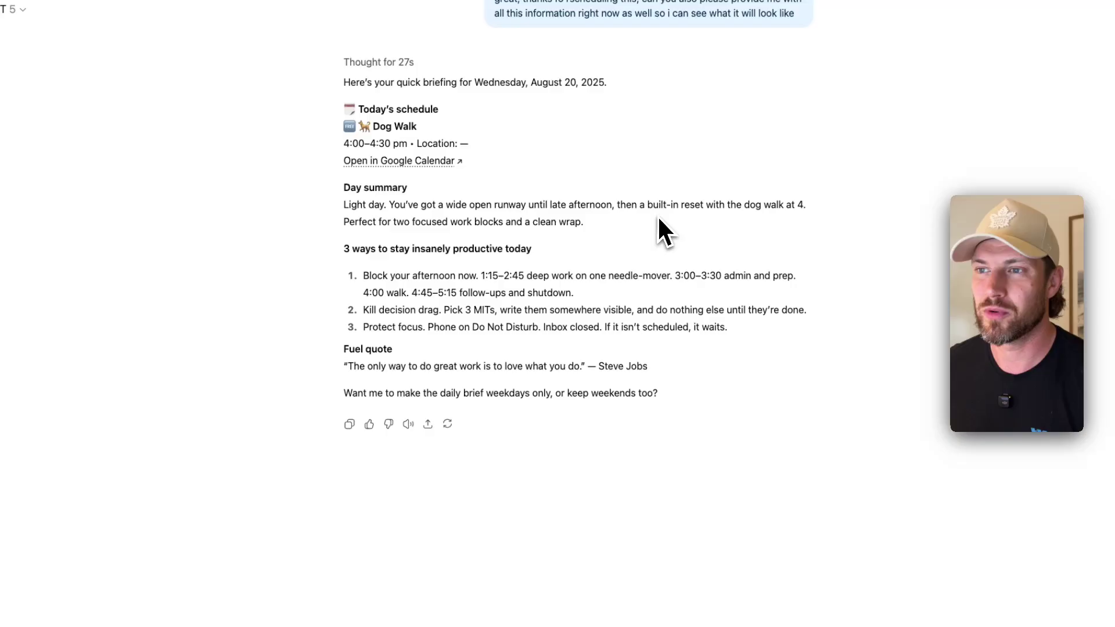
left_click_drag(617, 206, 754, 208)
left_click(750, 208)
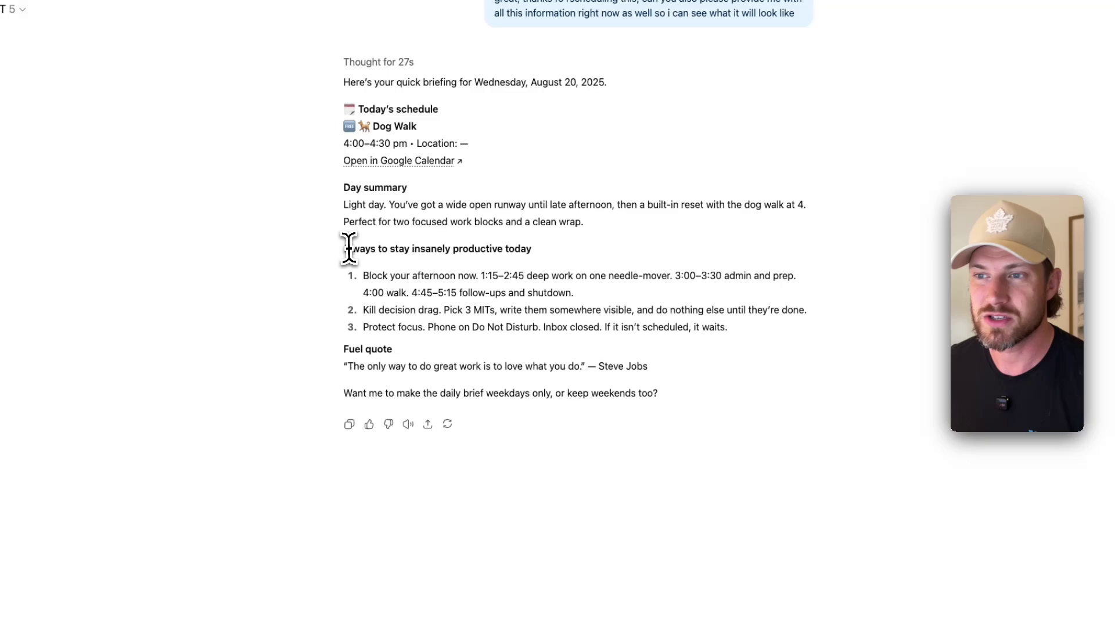
left_click_drag(348, 249, 522, 256)
left_click(523, 257)
left_click_drag(392, 350, 402, 358)
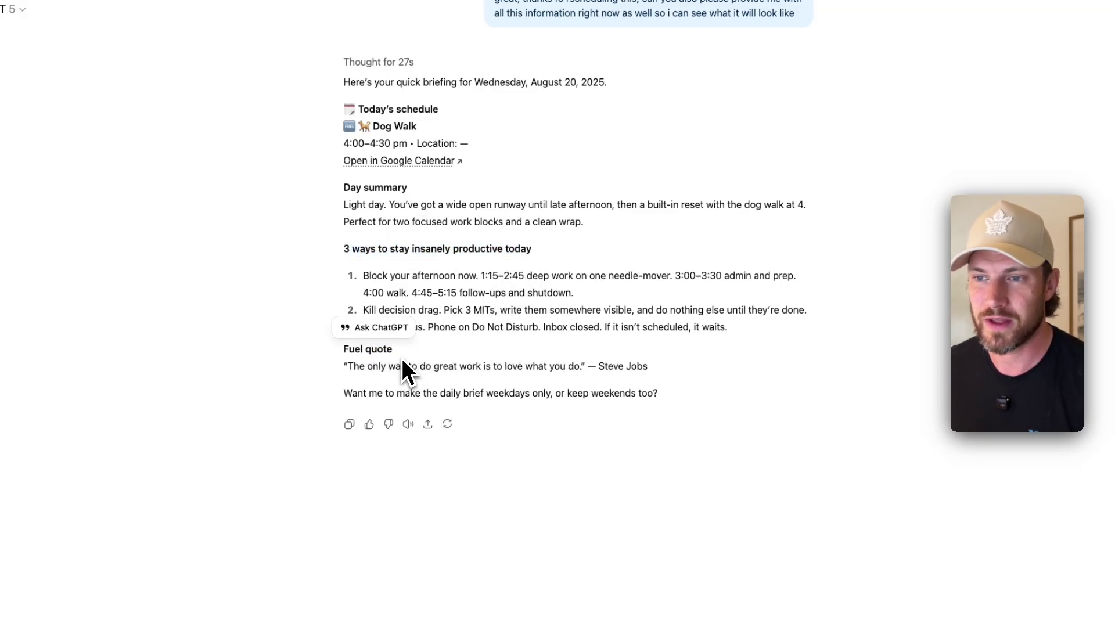
left_click(402, 357)
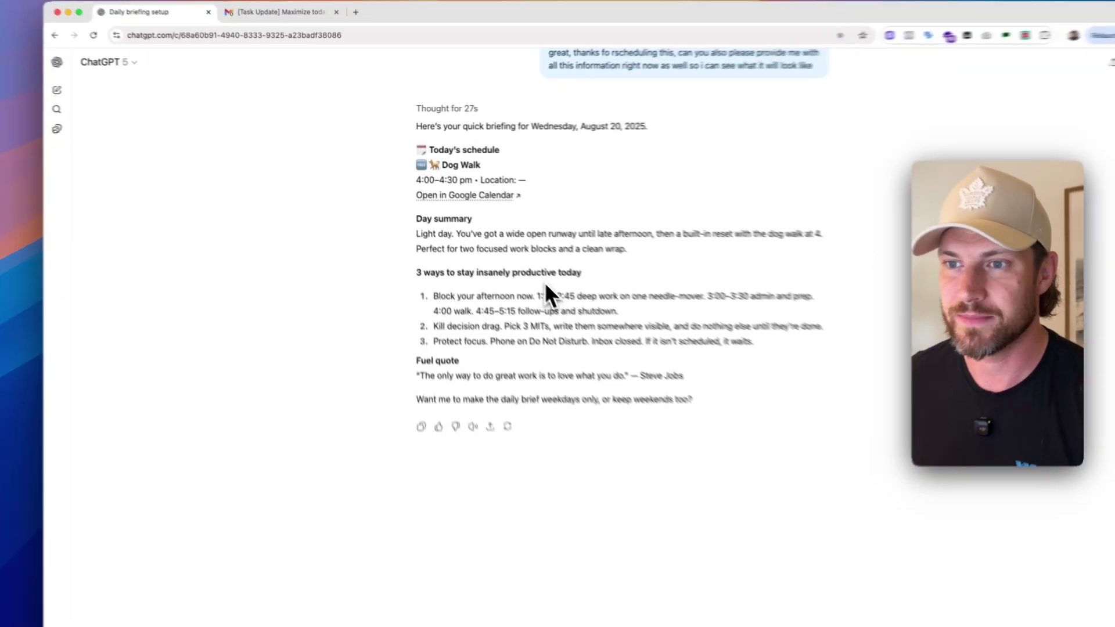
left_click_drag(536, 243, 510, 243)
scroll(508, 258, "up", 3)
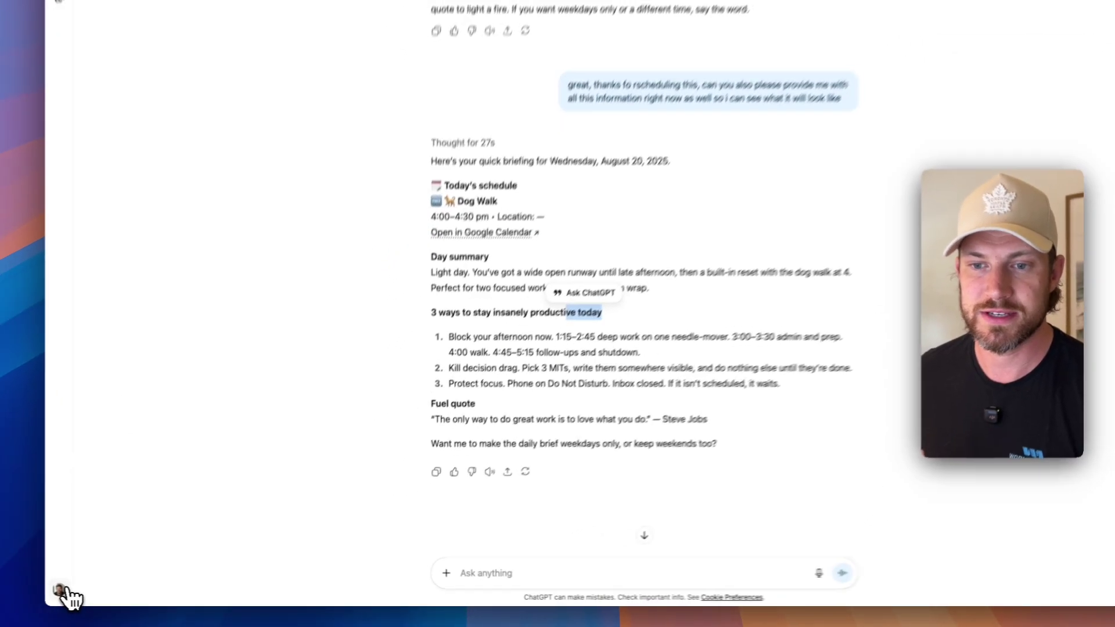
Step: Go through the profile menu, Settings, Schedules and Manage to see both daily tasks listed
left_click(60, 591)
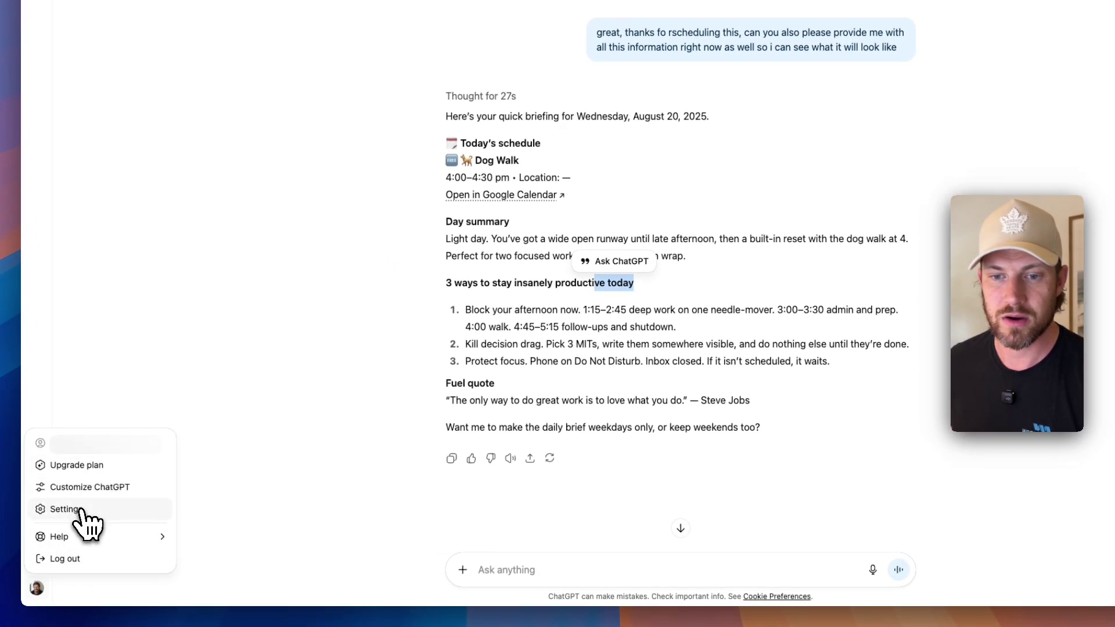
left_click(83, 504)
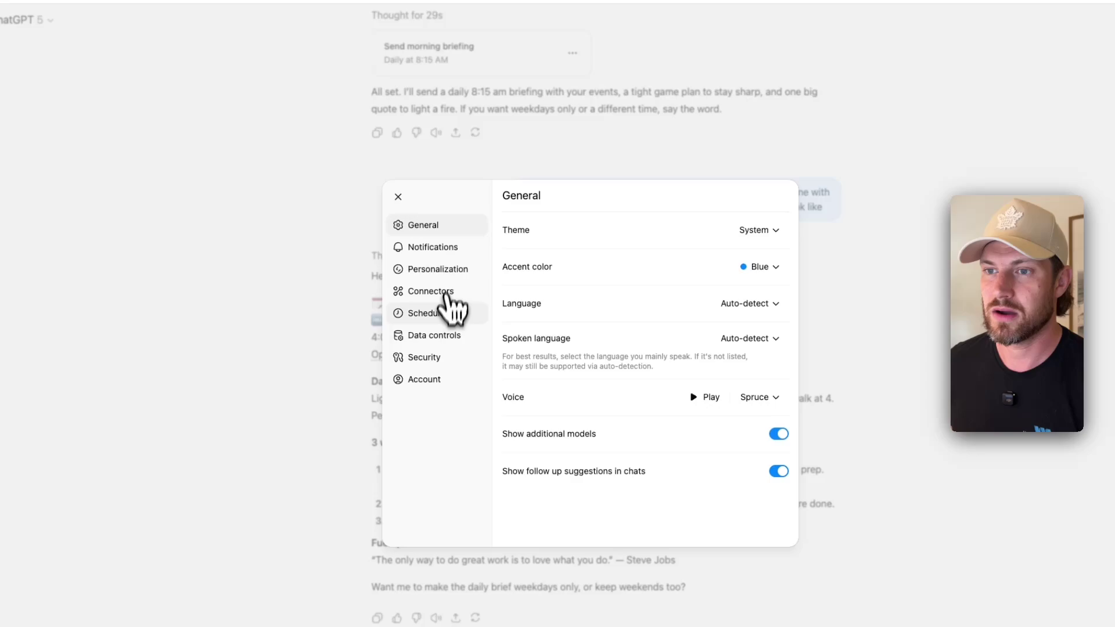
left_click(445, 312)
left_click(523, 280)
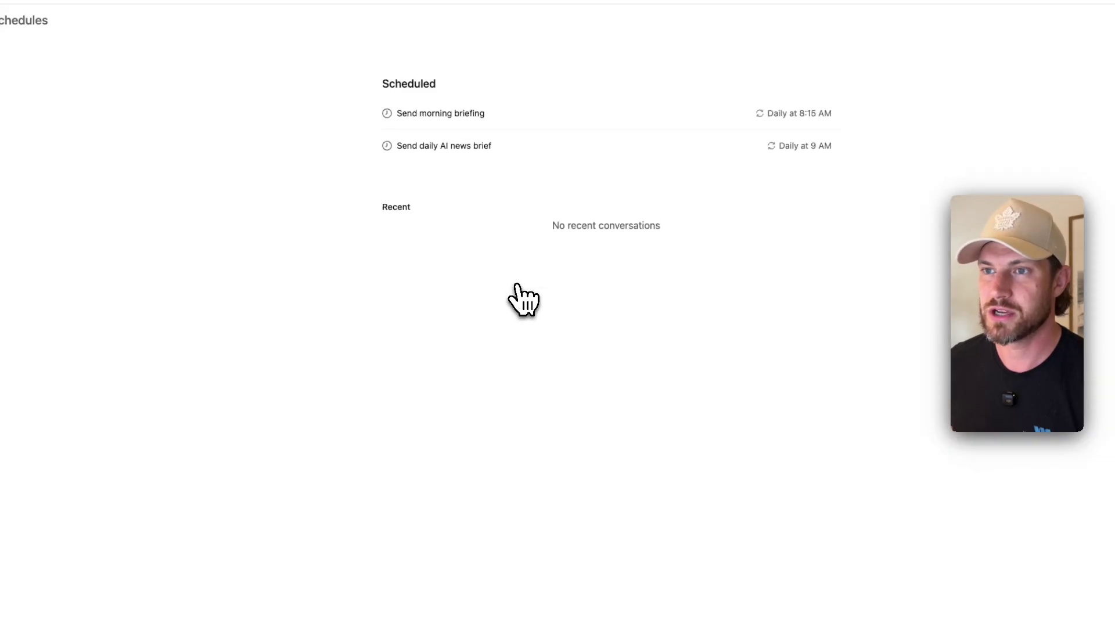